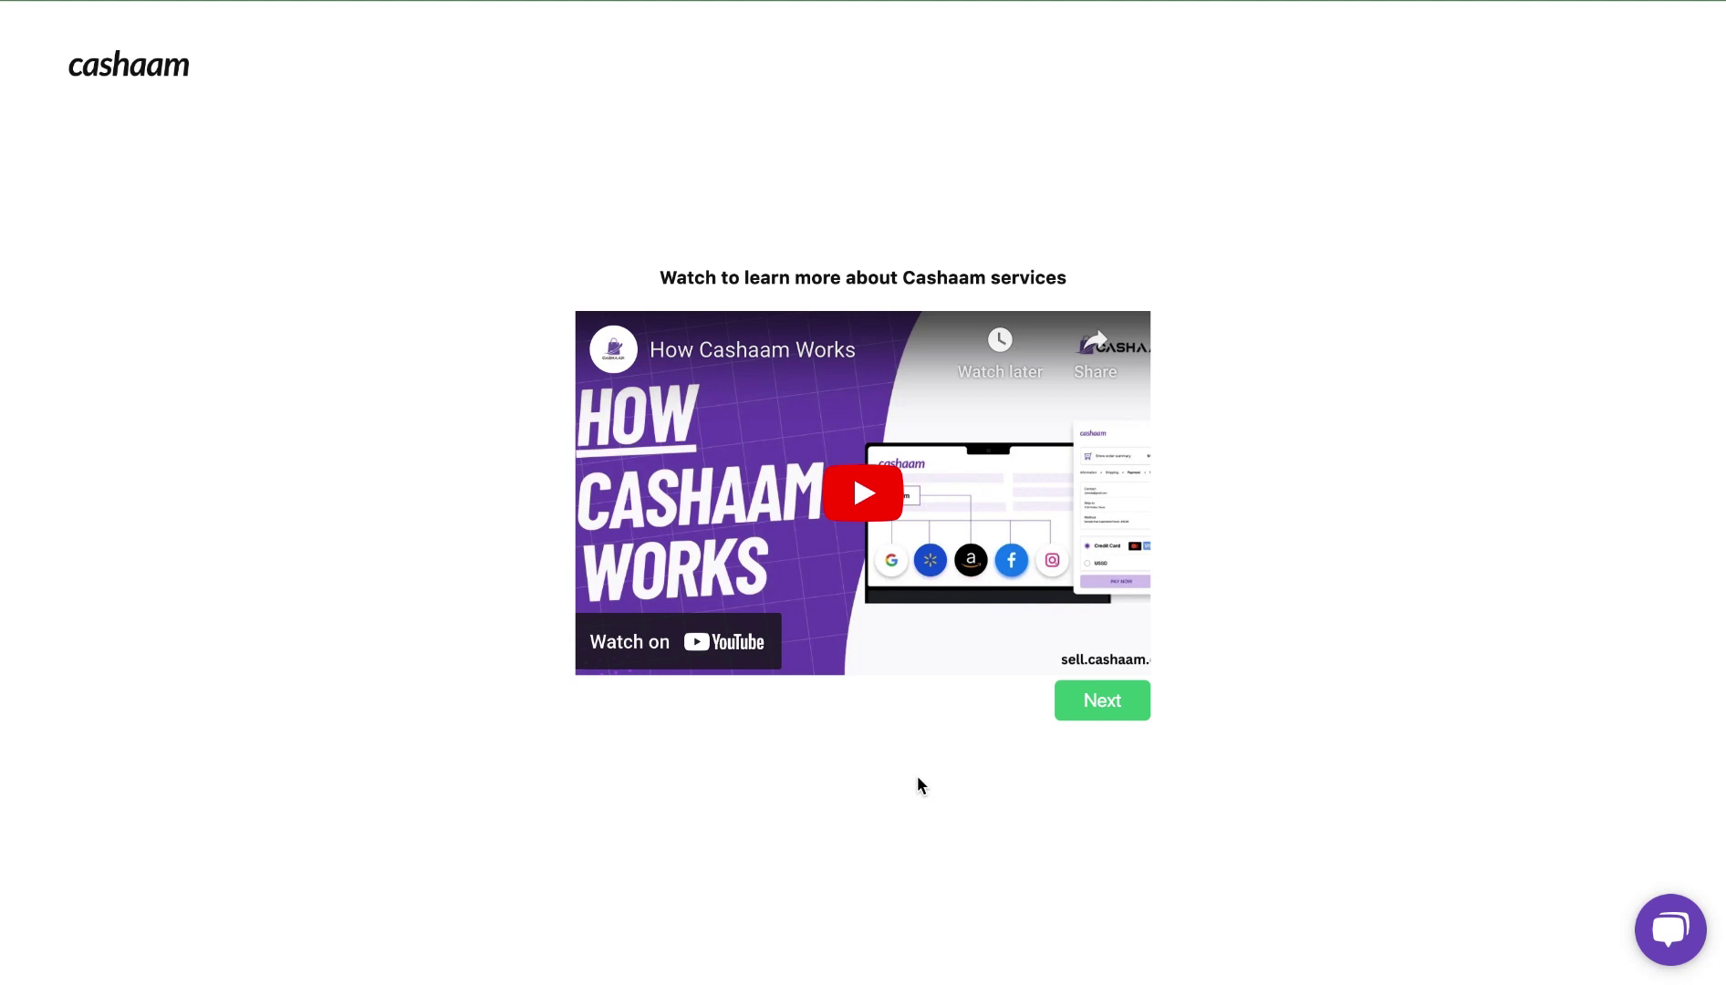
Step: Continue past the How Cashaam Works intro video to the Account Setup page
left_click(1112, 702)
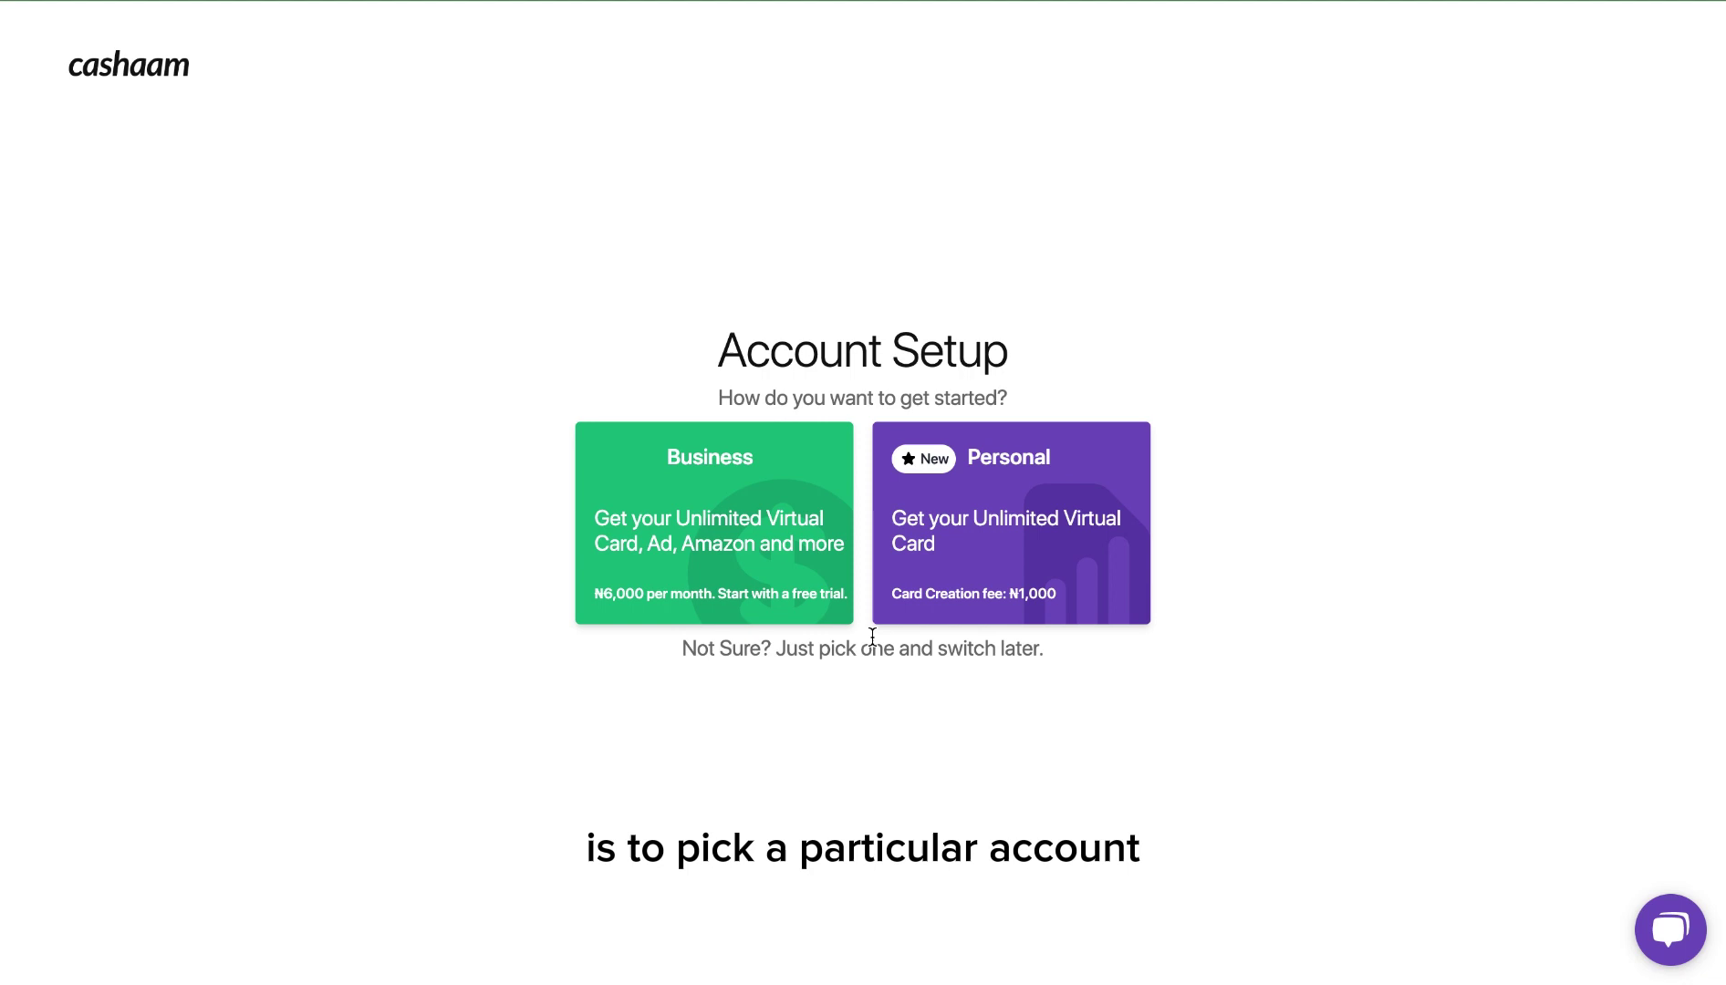
Step: Choose Personal, swap the unavailable tag for a suggested name ending in 'te', and submit it
left_click(1010, 527)
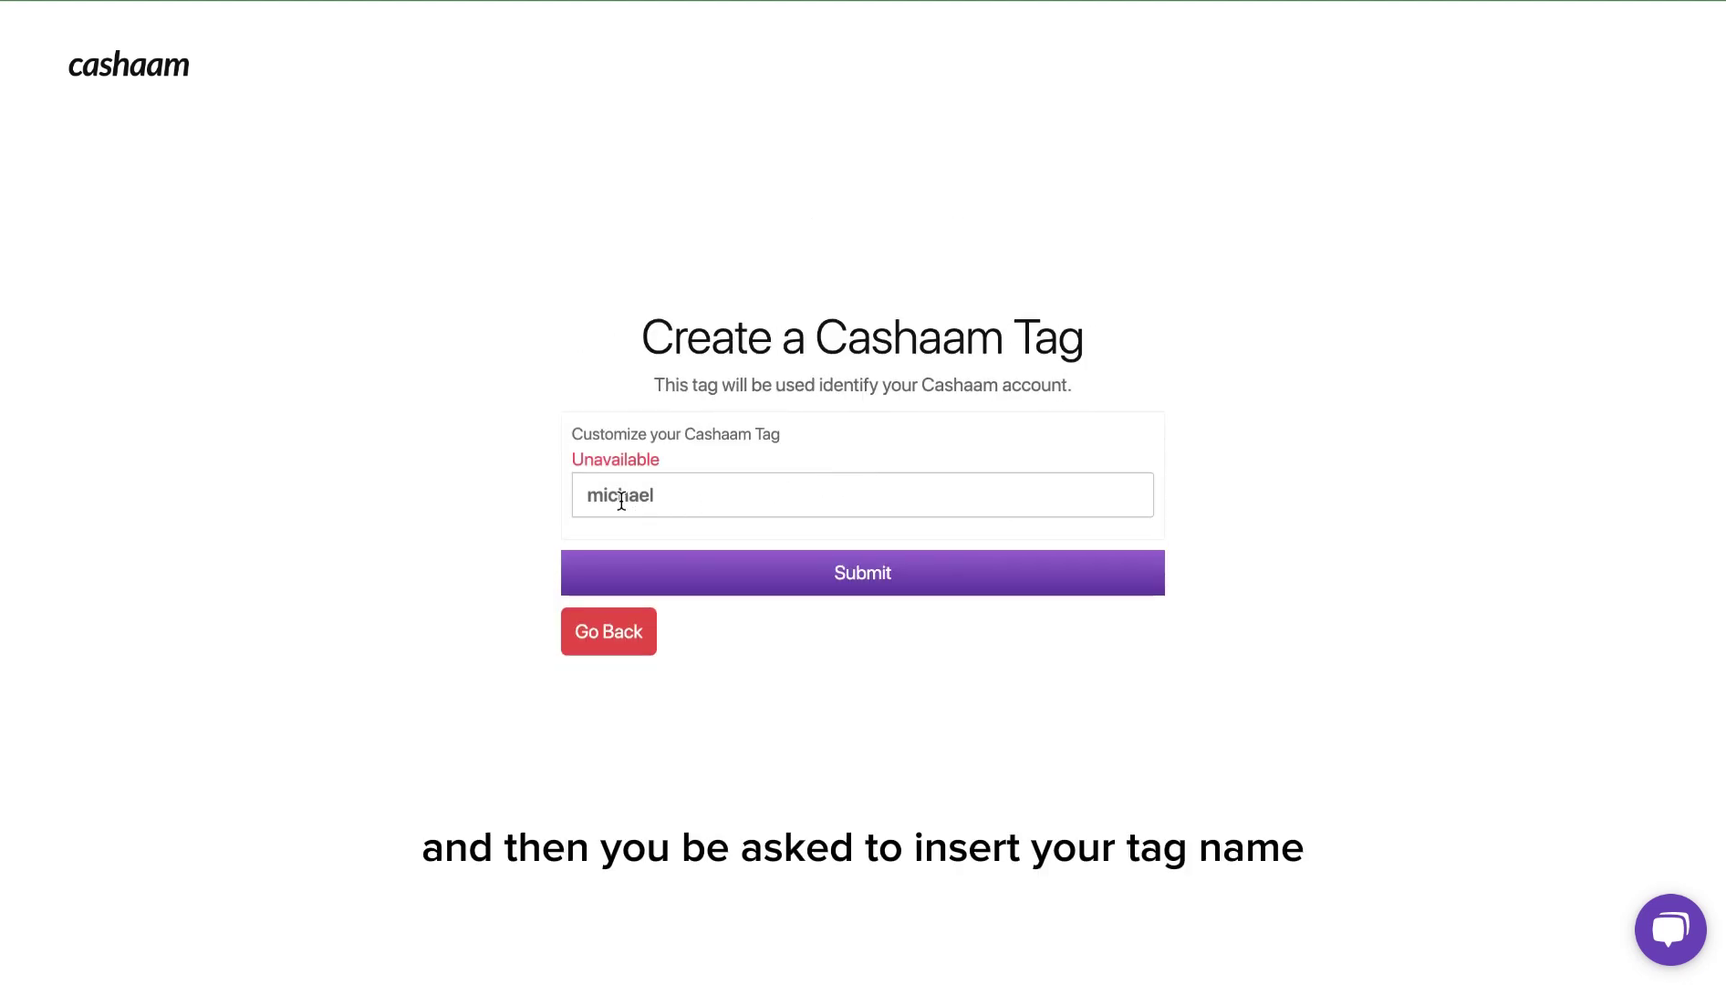
left_click(592, 497)
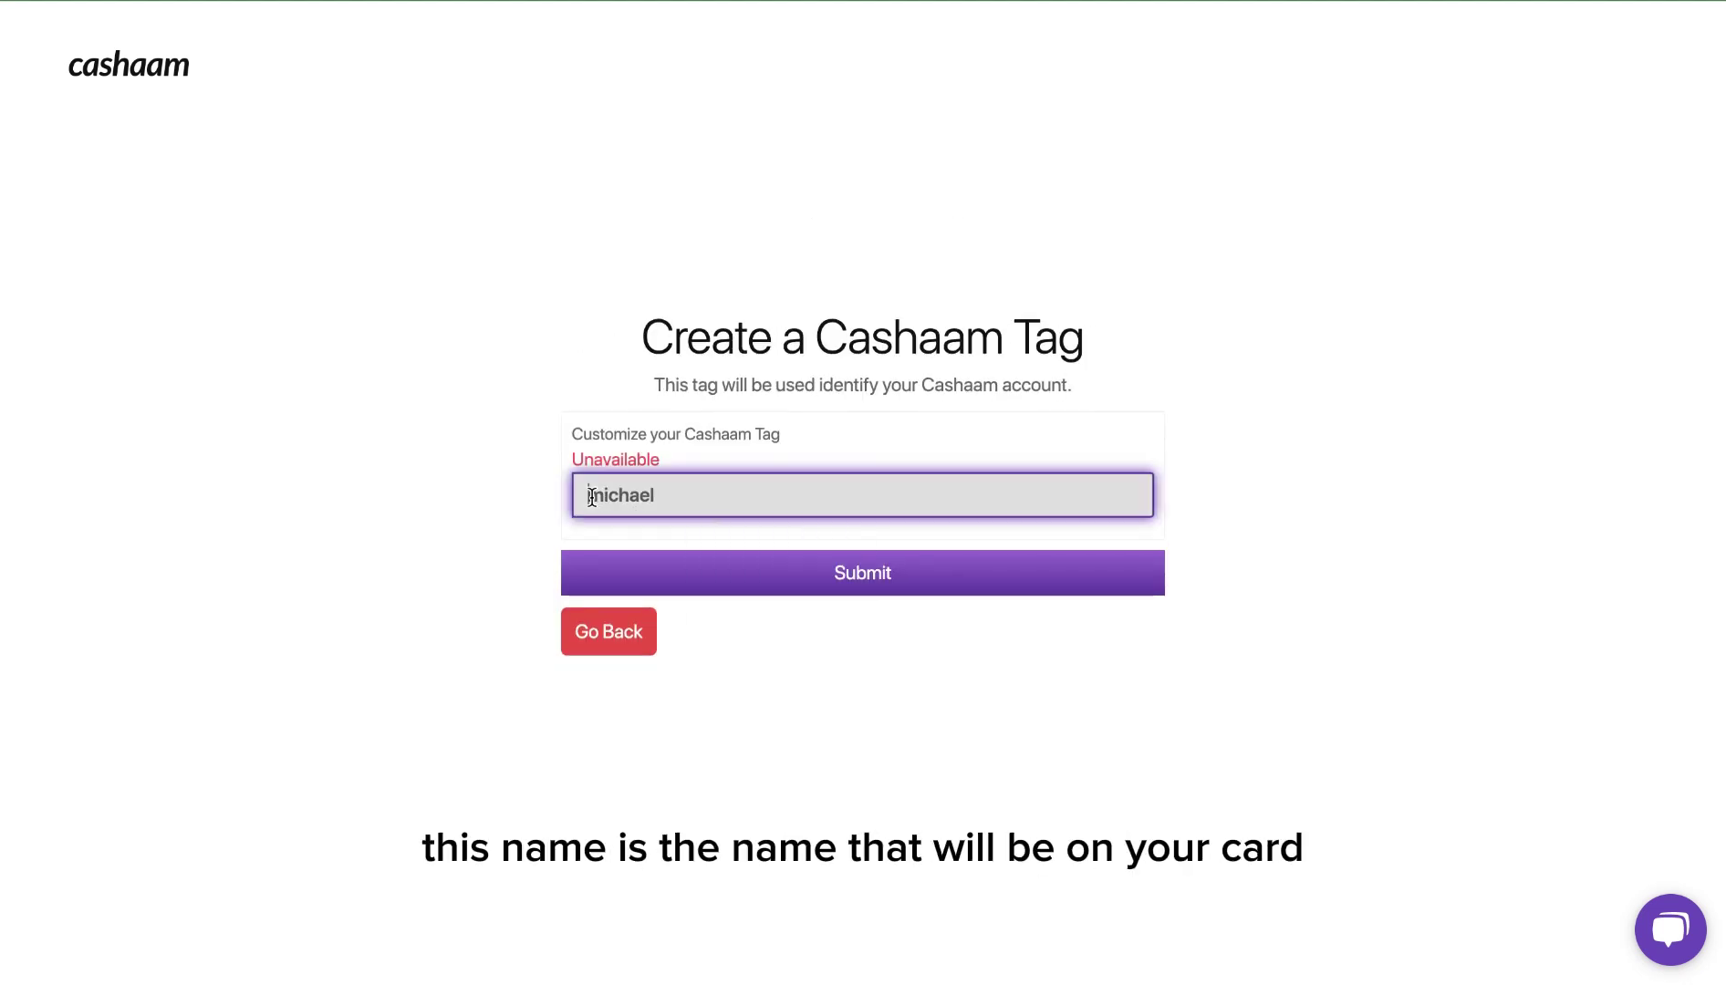
left_click(744, 555)
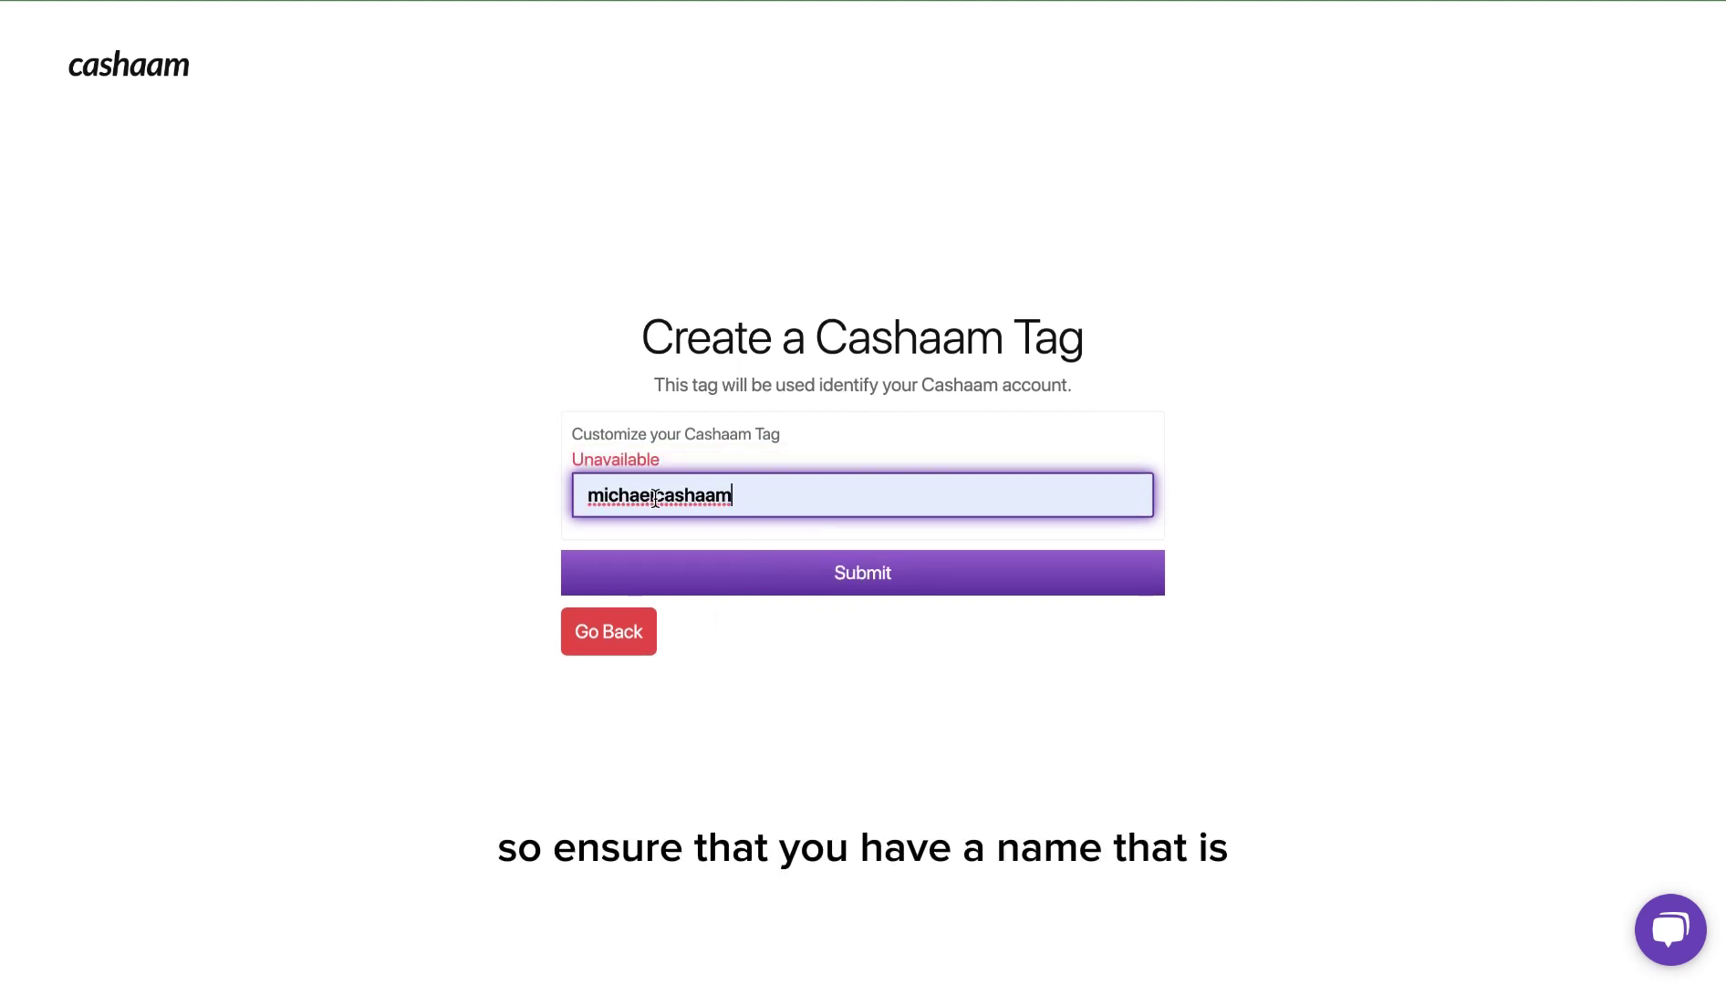
left_click_drag(657, 497, 756, 492)
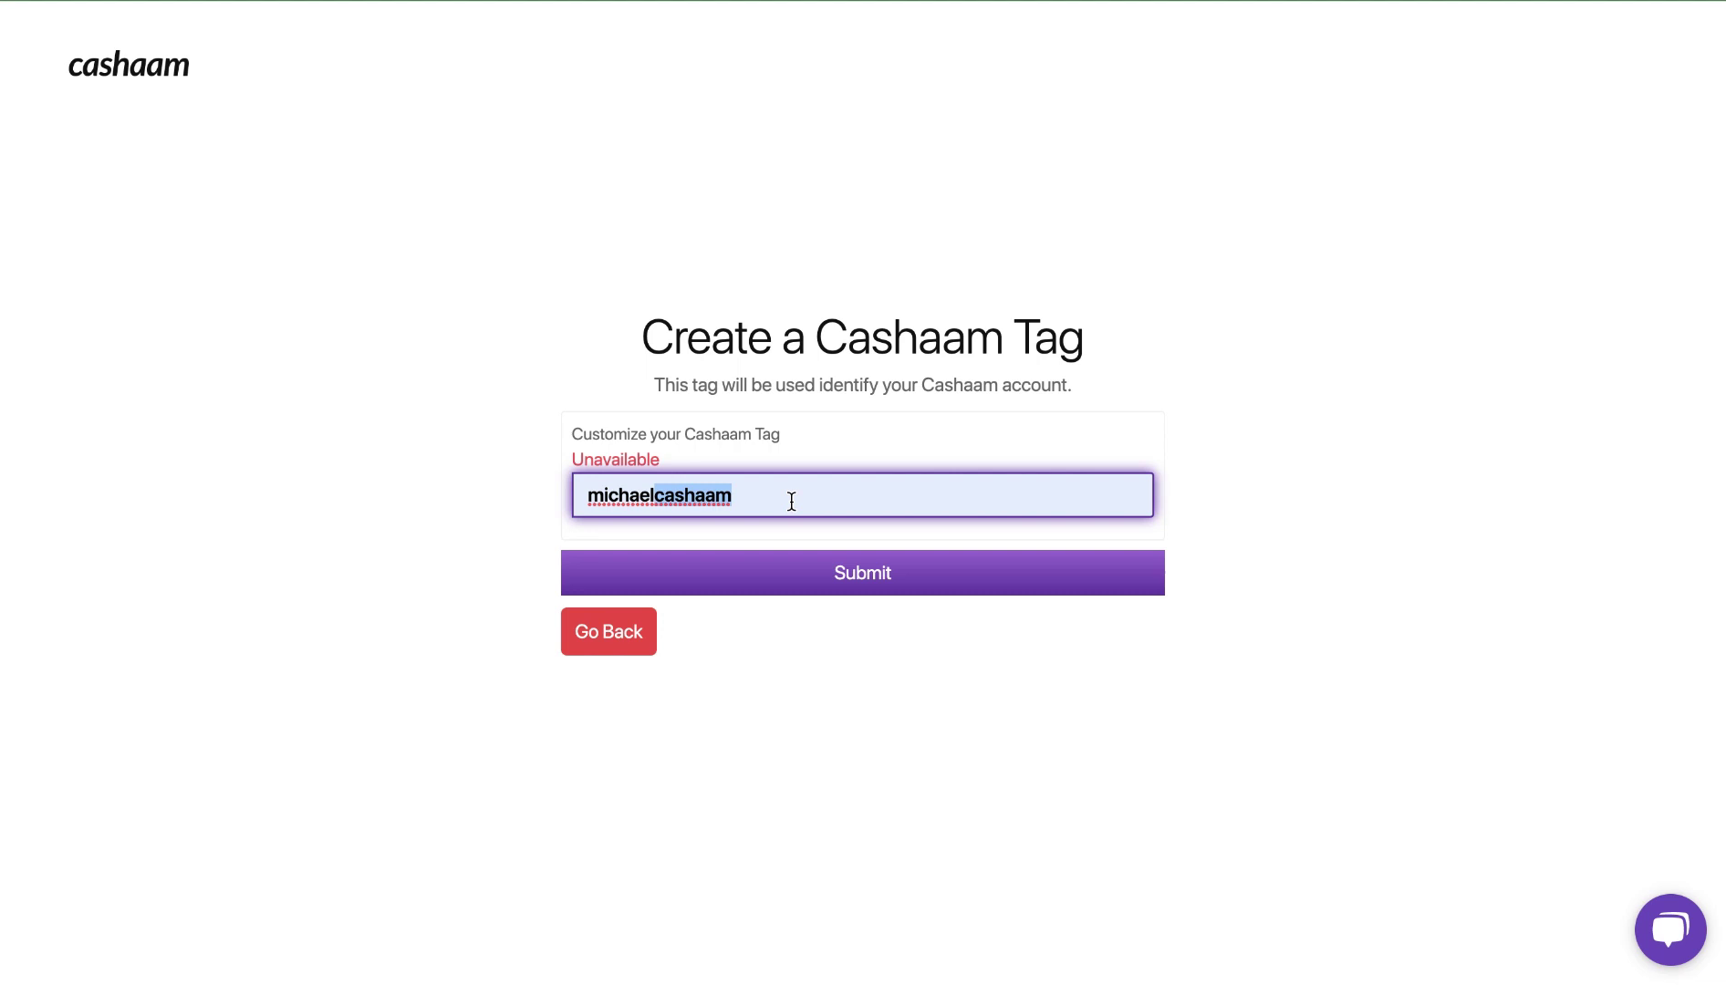
type("te")
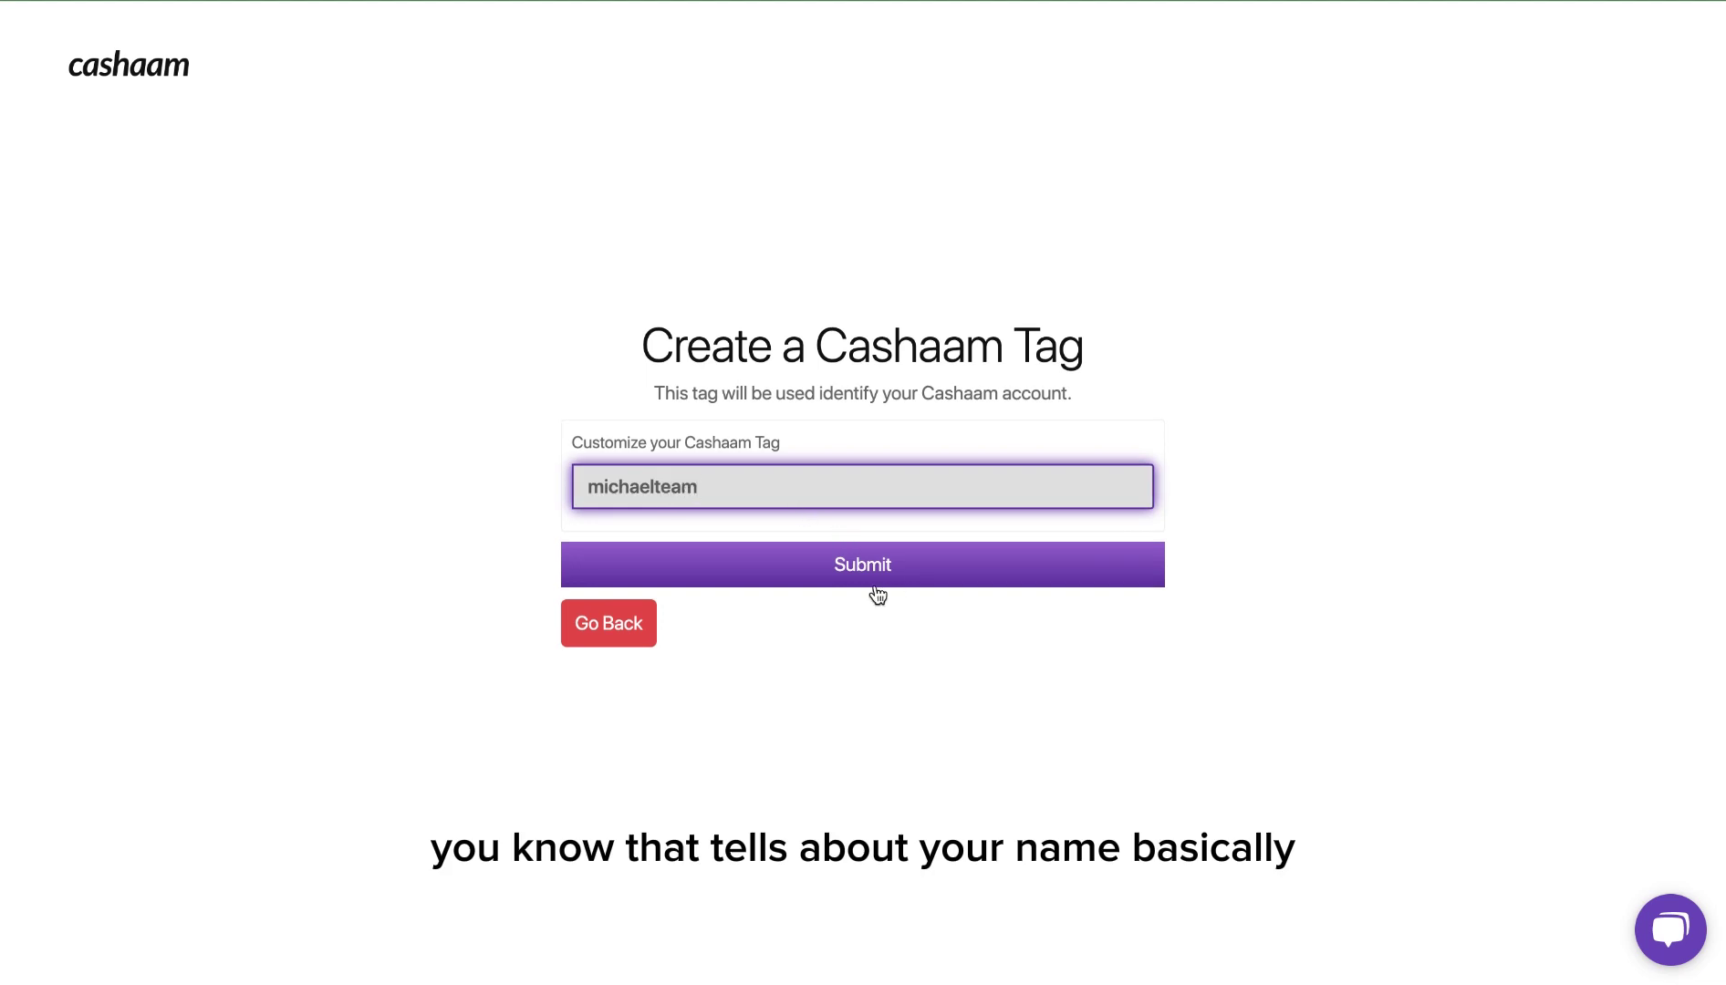
left_click(788, 566)
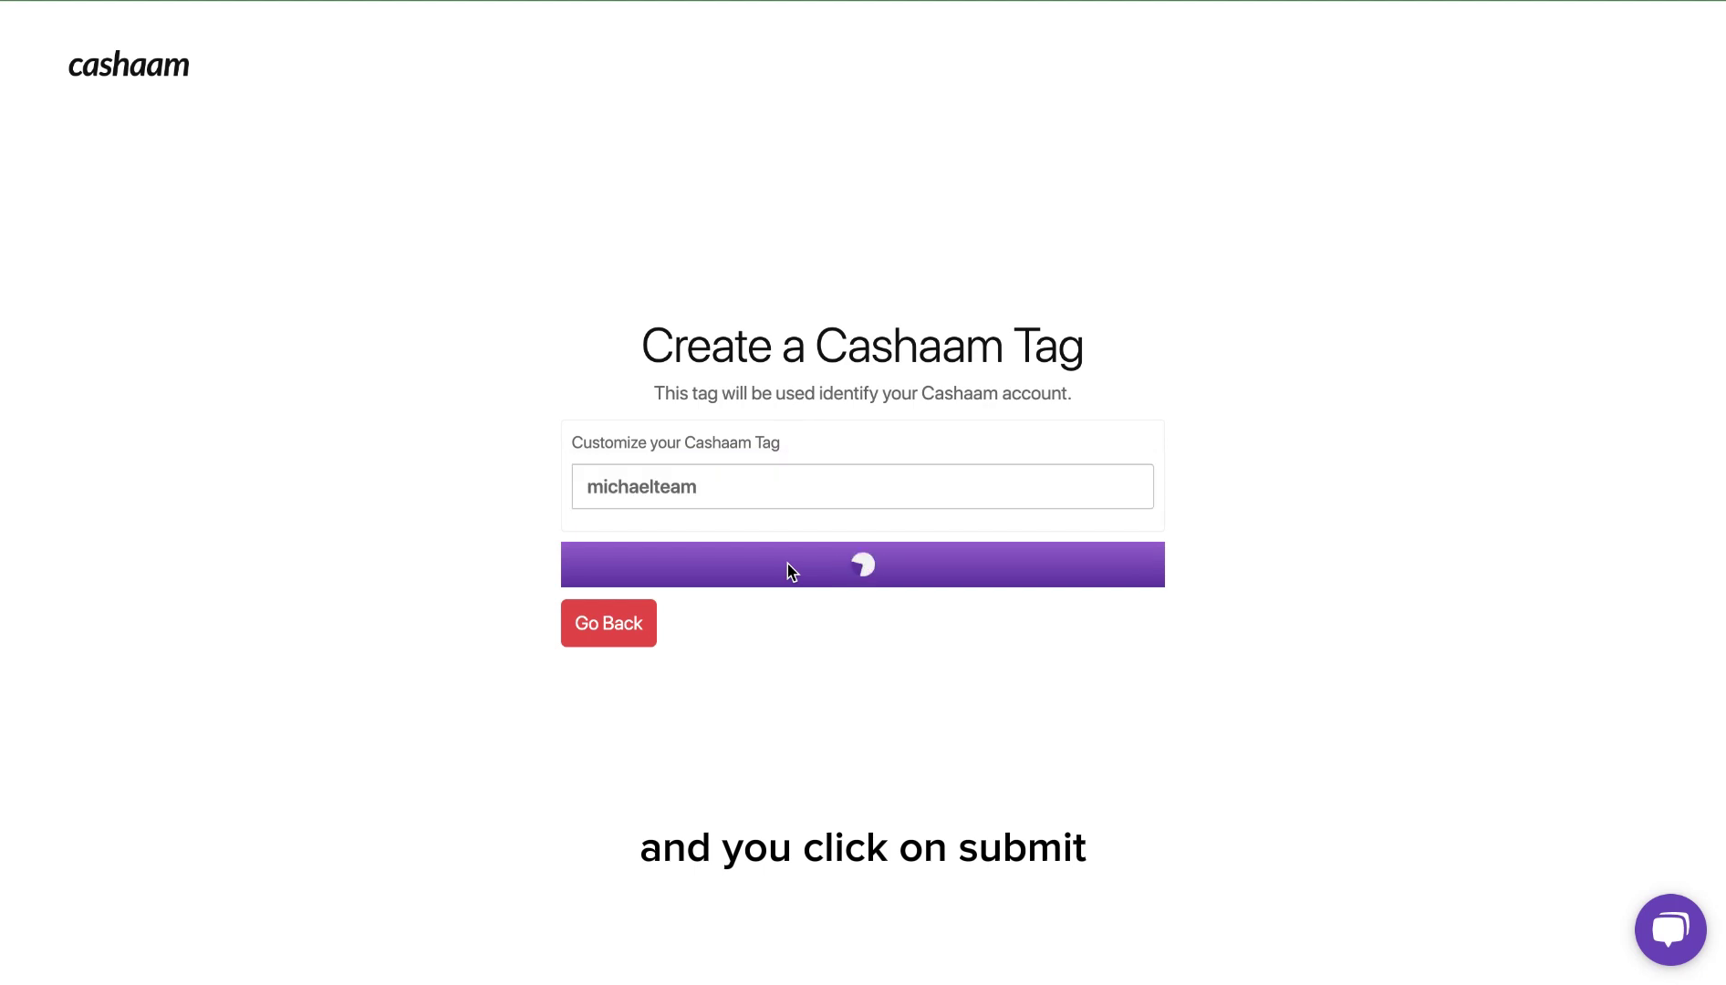
Step: Fill country Nigeria, street, apartment 11 and zipcode 102101 from saved suggestions
left_click(675, 306)
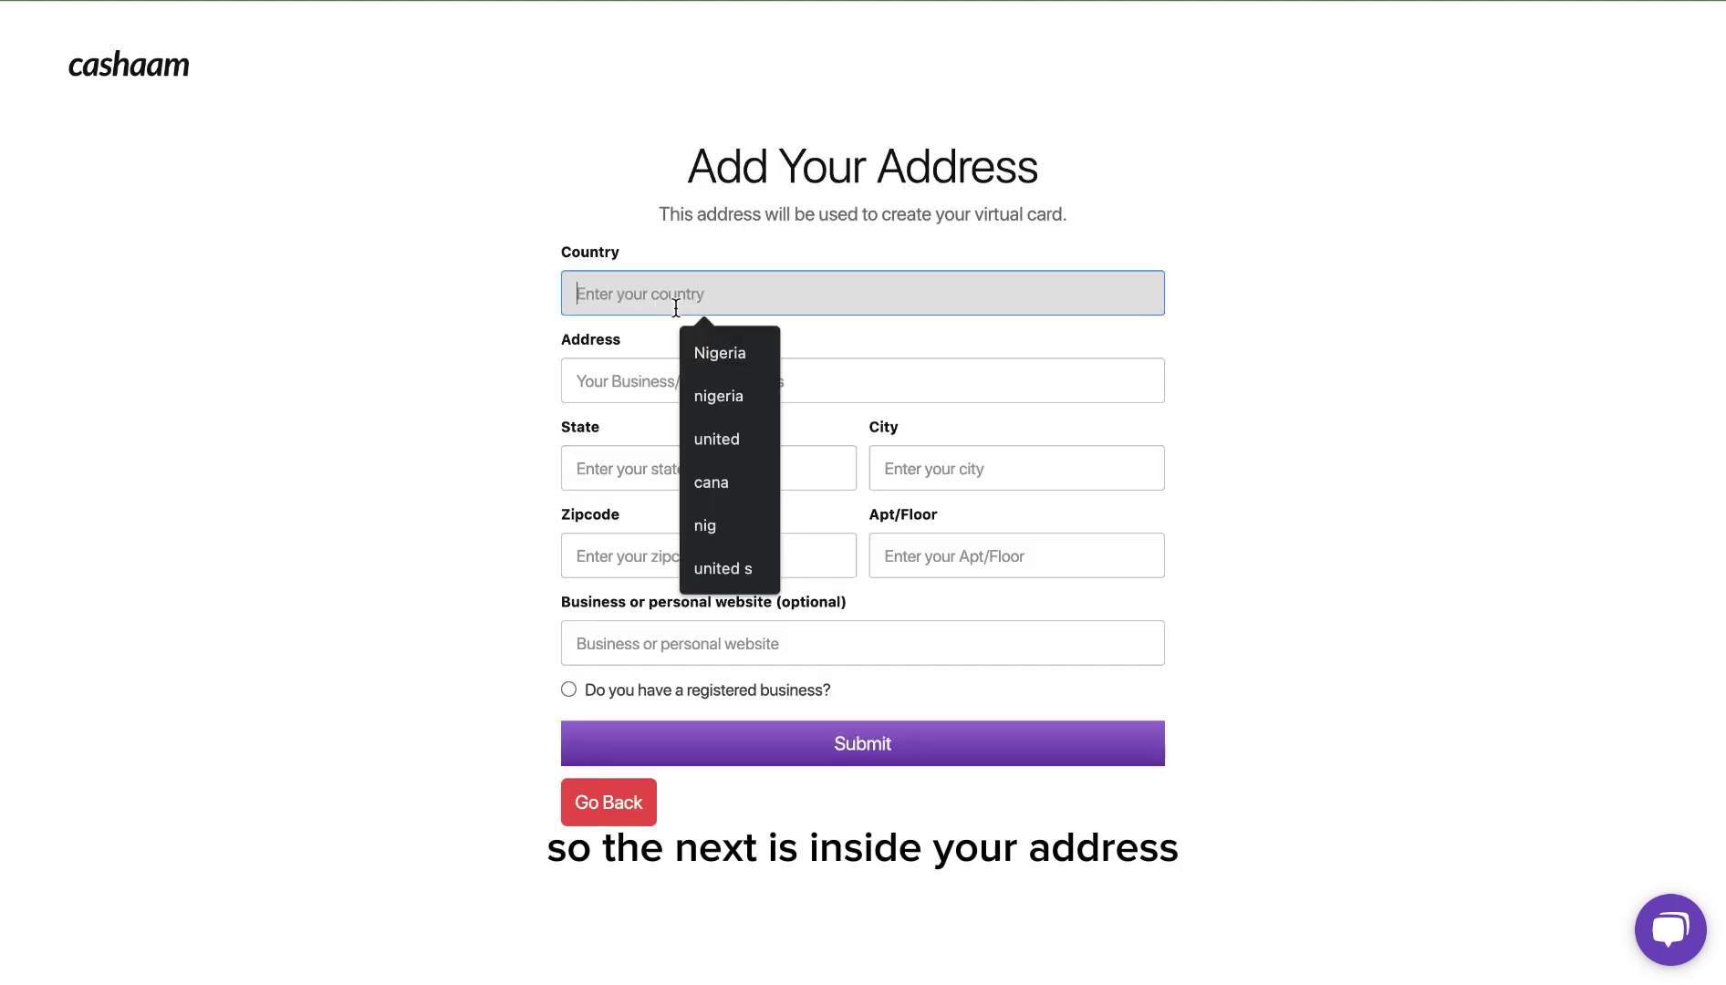
left_click(704, 354)
left_click(704, 374)
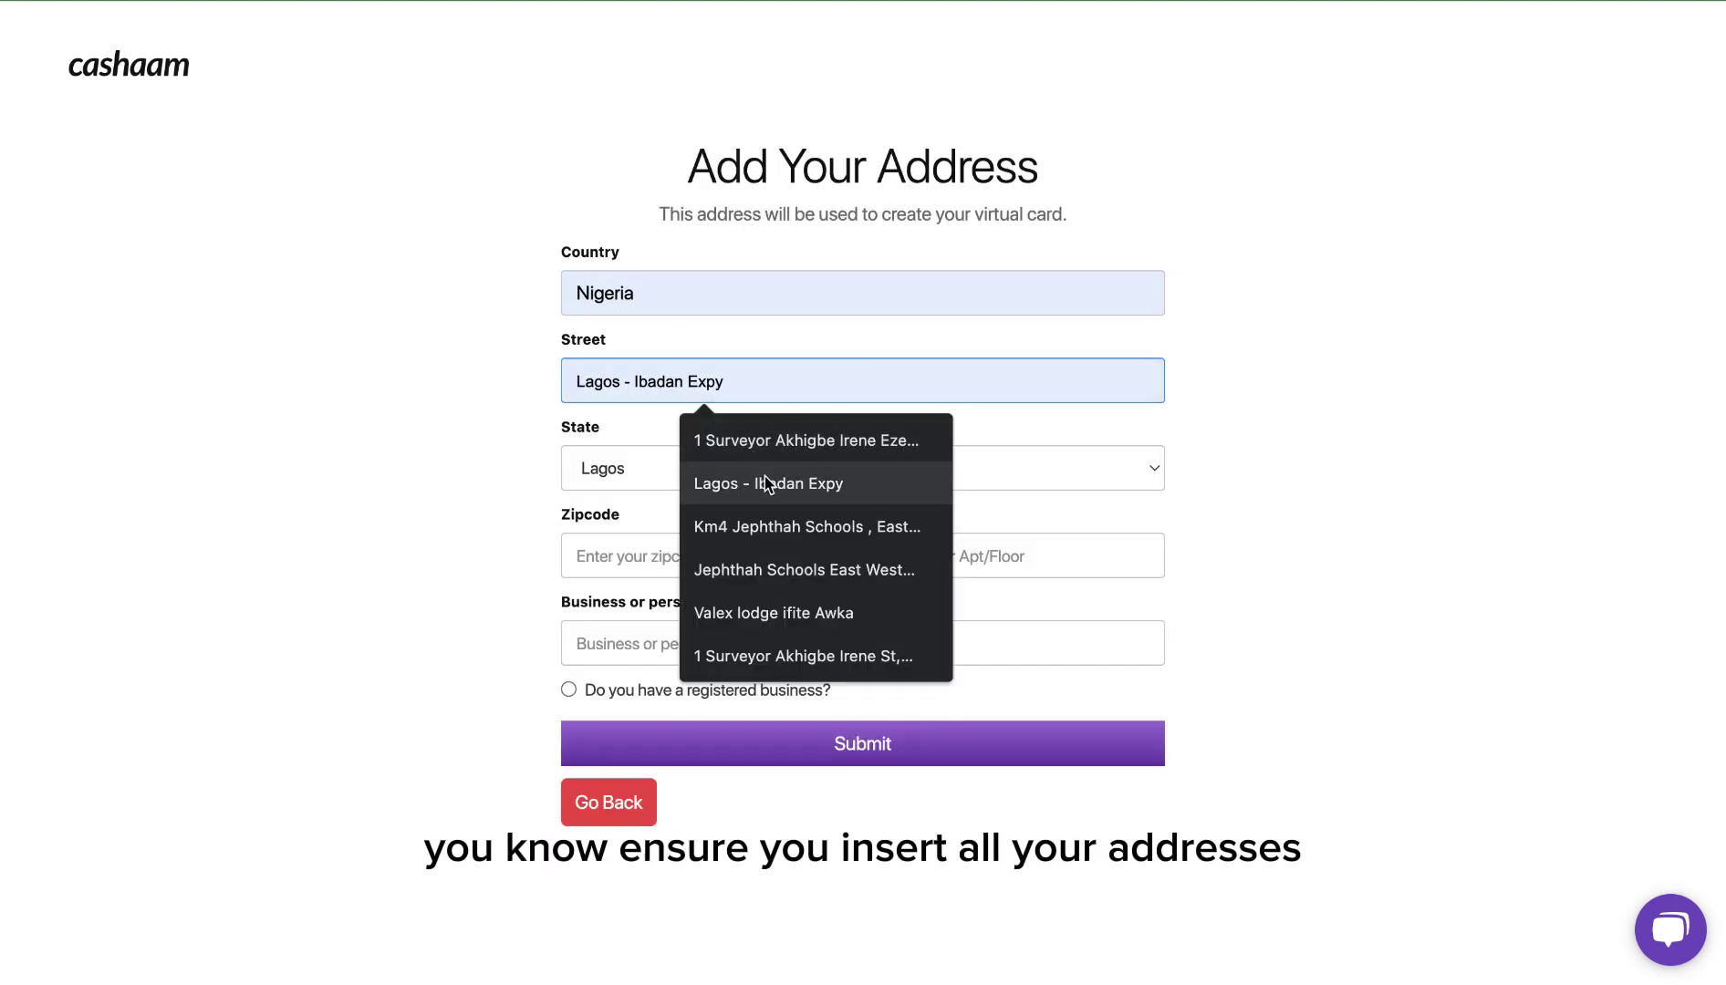
left_click(764, 482)
left_click(967, 557)
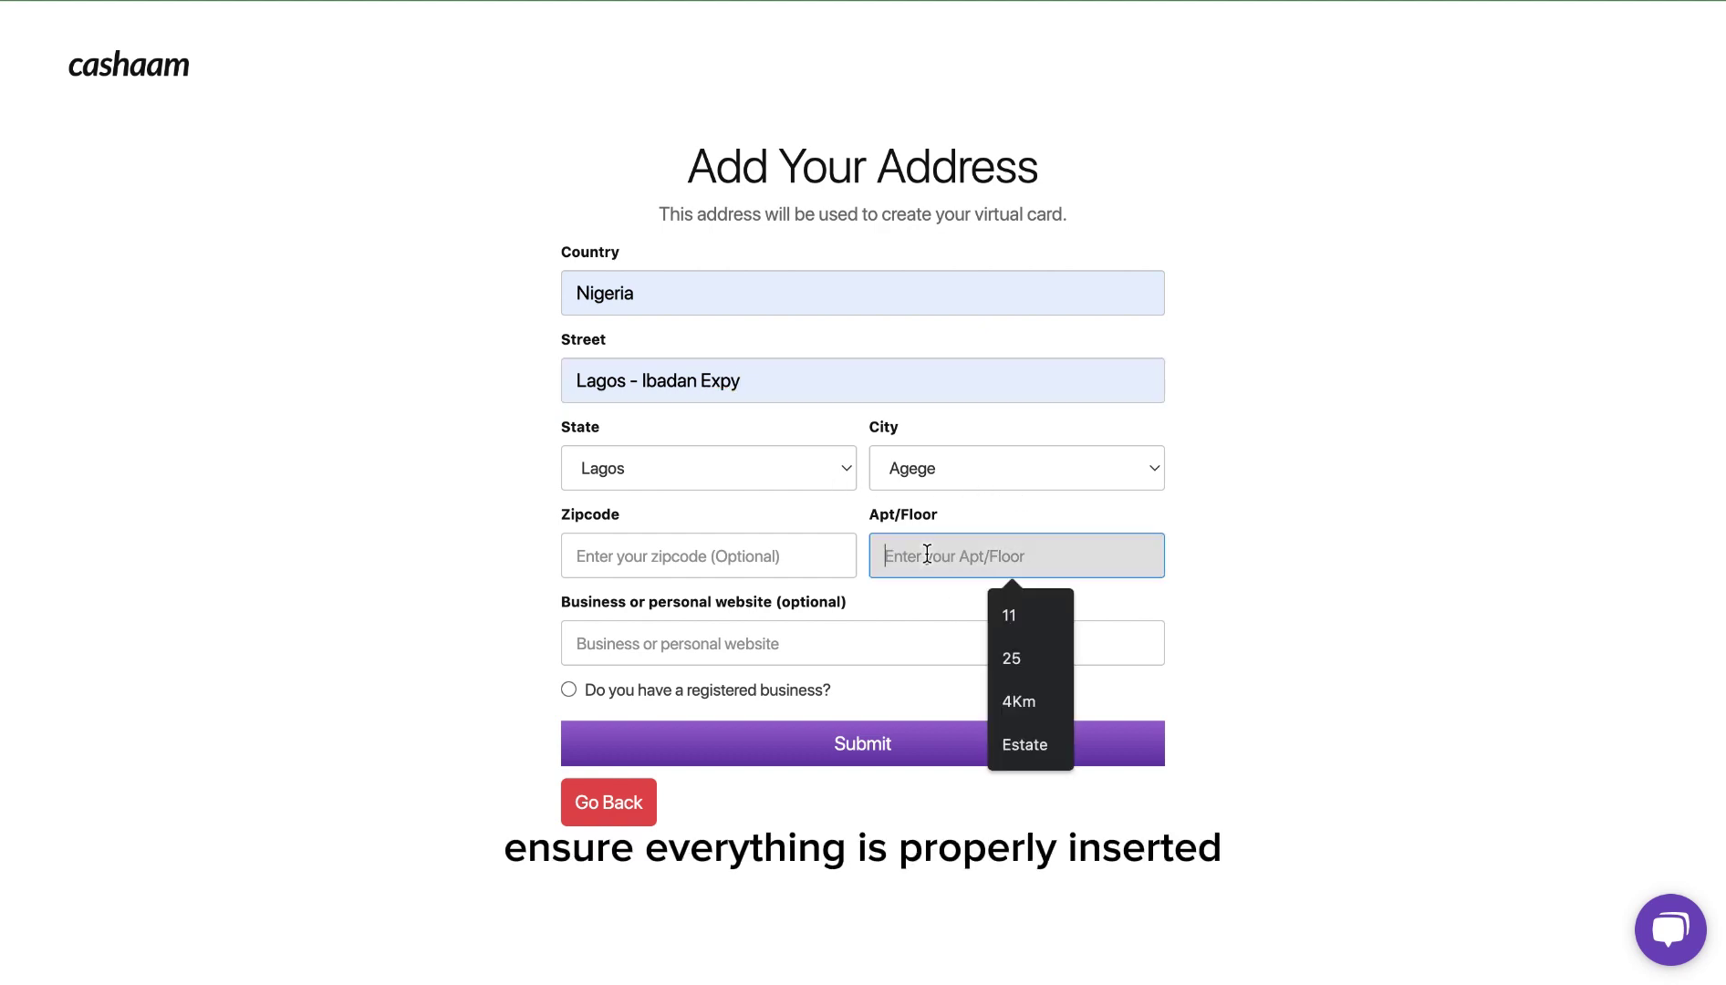
left_click(1014, 606)
left_click(771, 566)
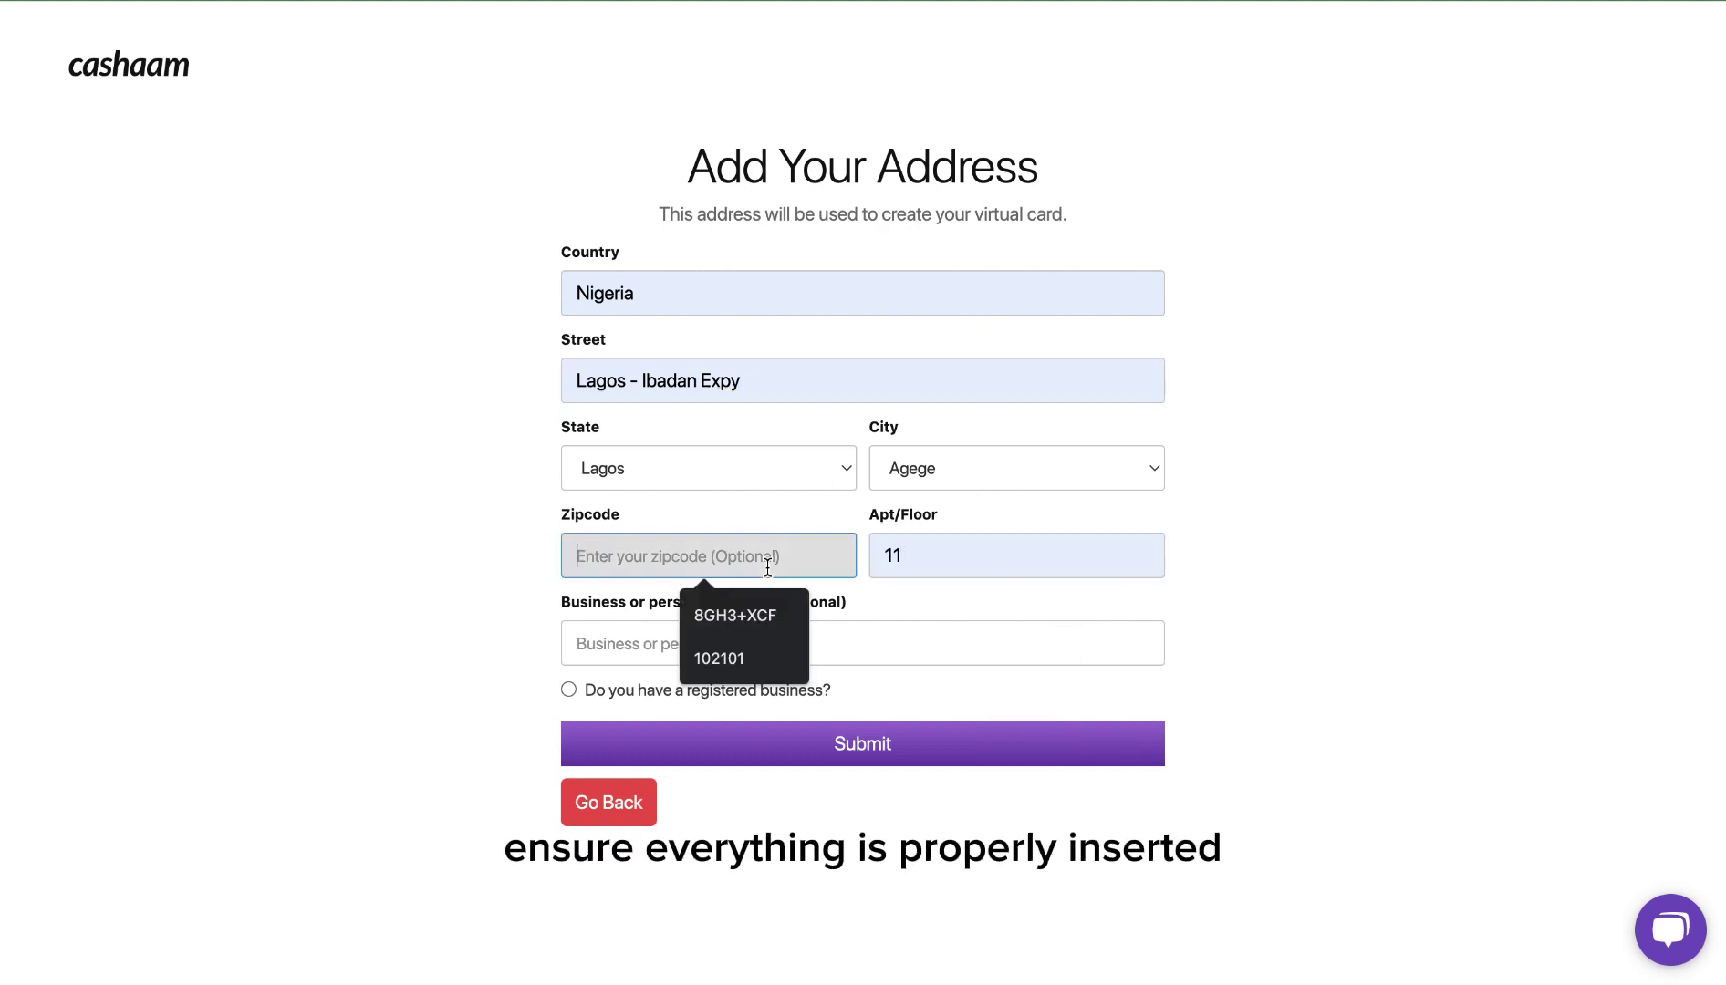
left_click(766, 652)
Step: Choose Amuwo-Odofin as the Lagos city, submit the address, and decline browser address saving
left_click(959, 475)
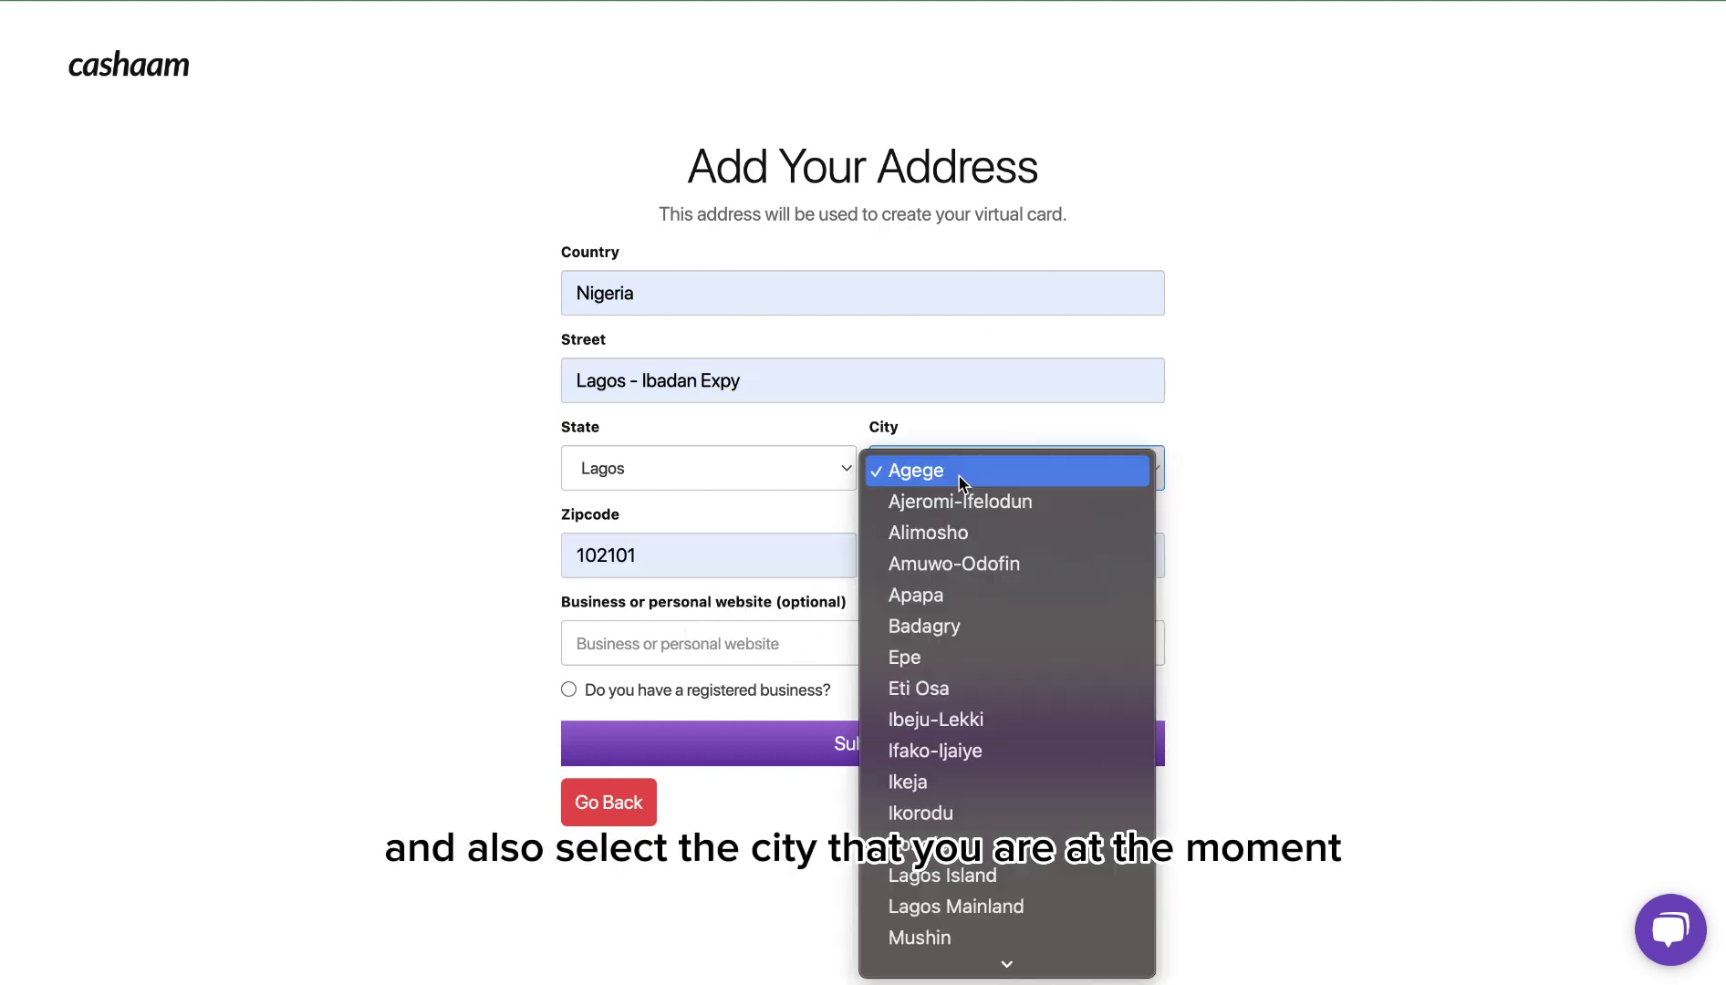
left_click(940, 566)
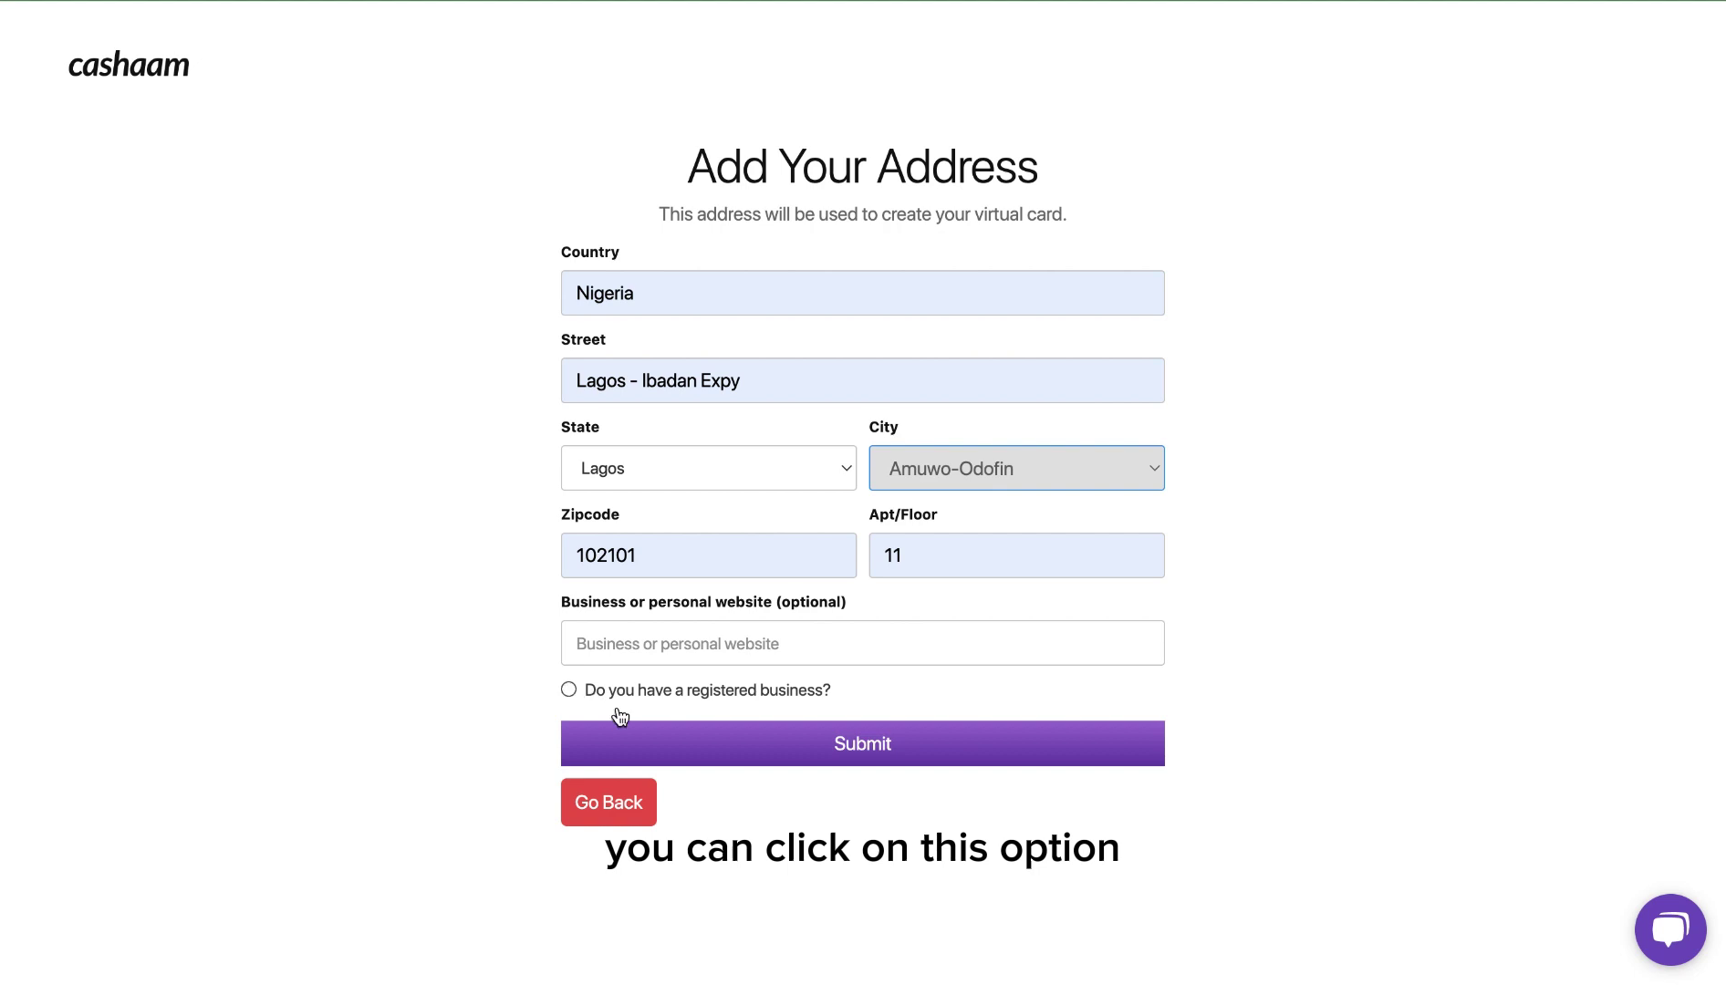
left_click(678, 759)
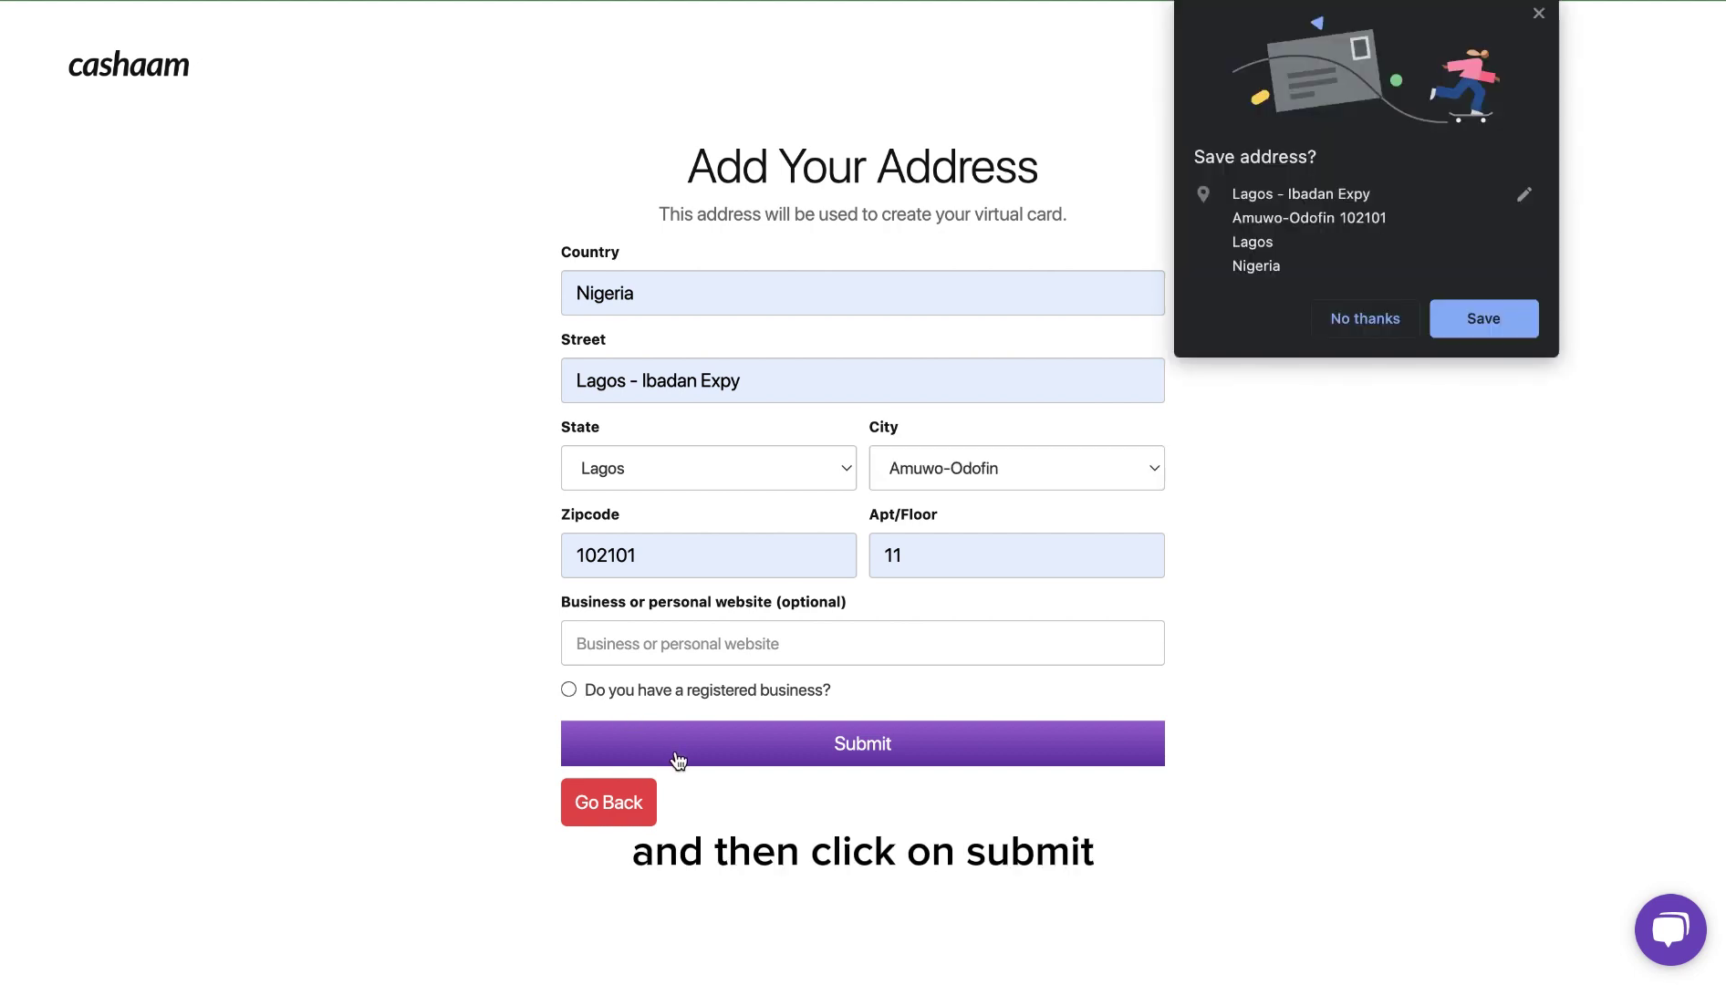
left_click(1365, 319)
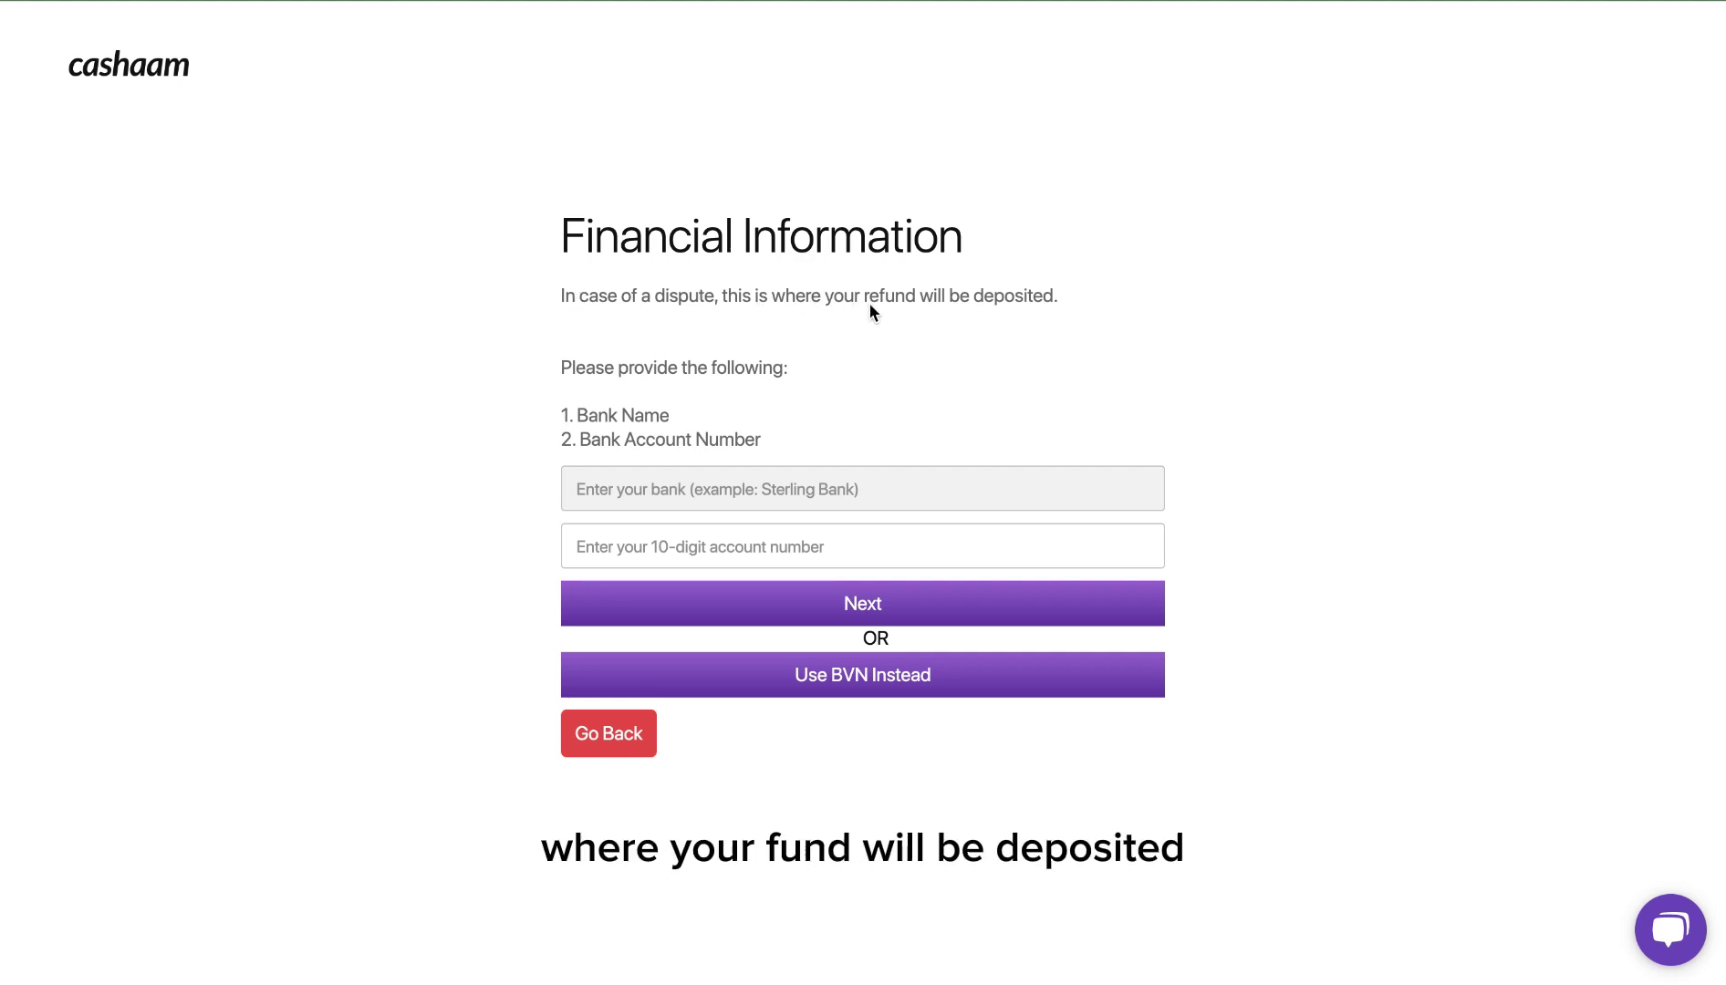
Step: Link Access Bank with the saved account number and confirm the looked-up account holder
left_click(700, 477)
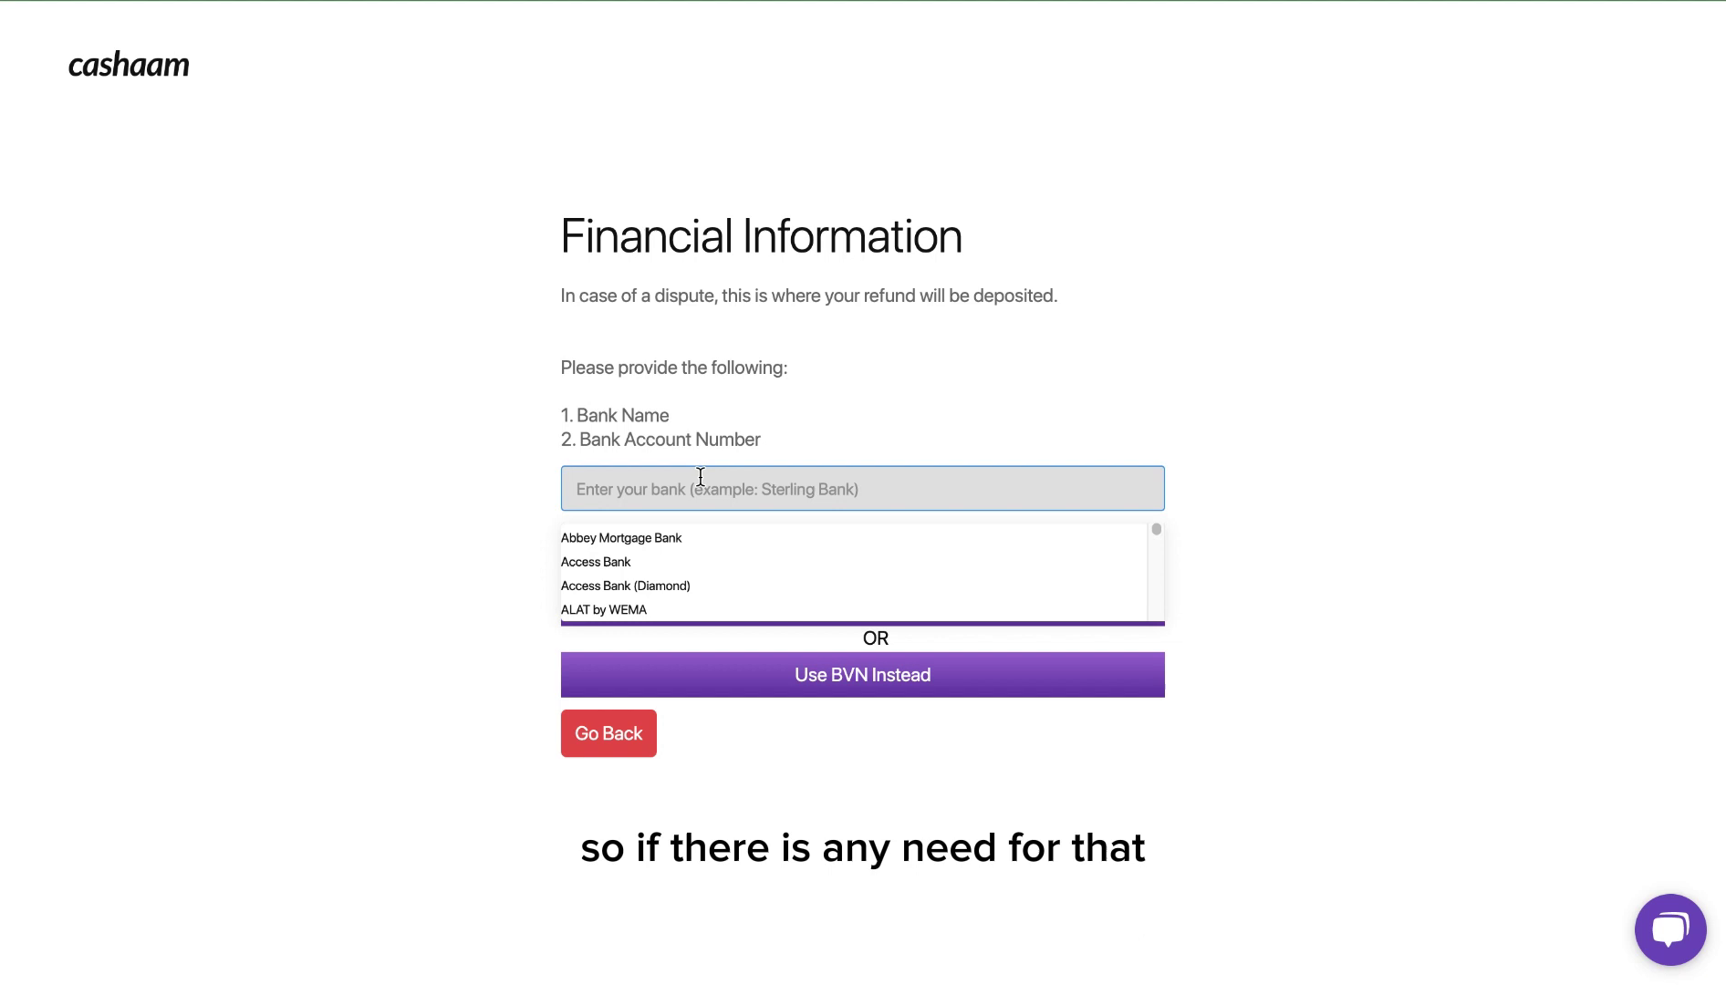
left_click(658, 561)
left_click(659, 555)
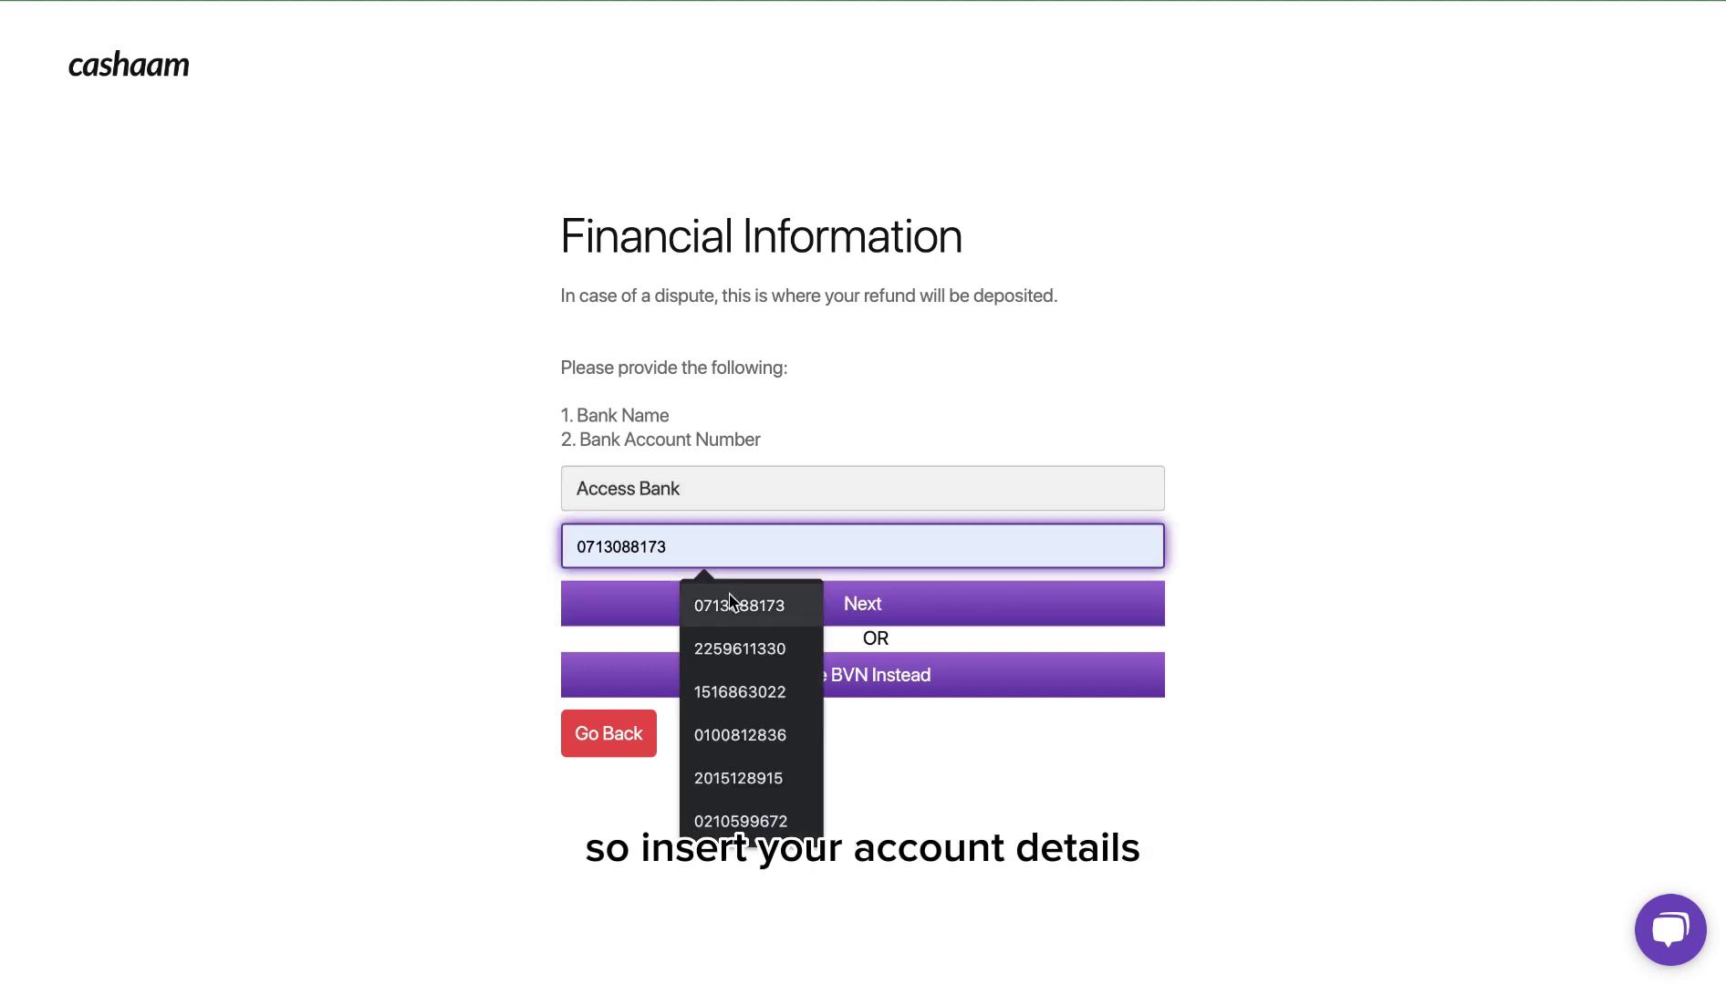
left_click(730, 604)
left_click(808, 610)
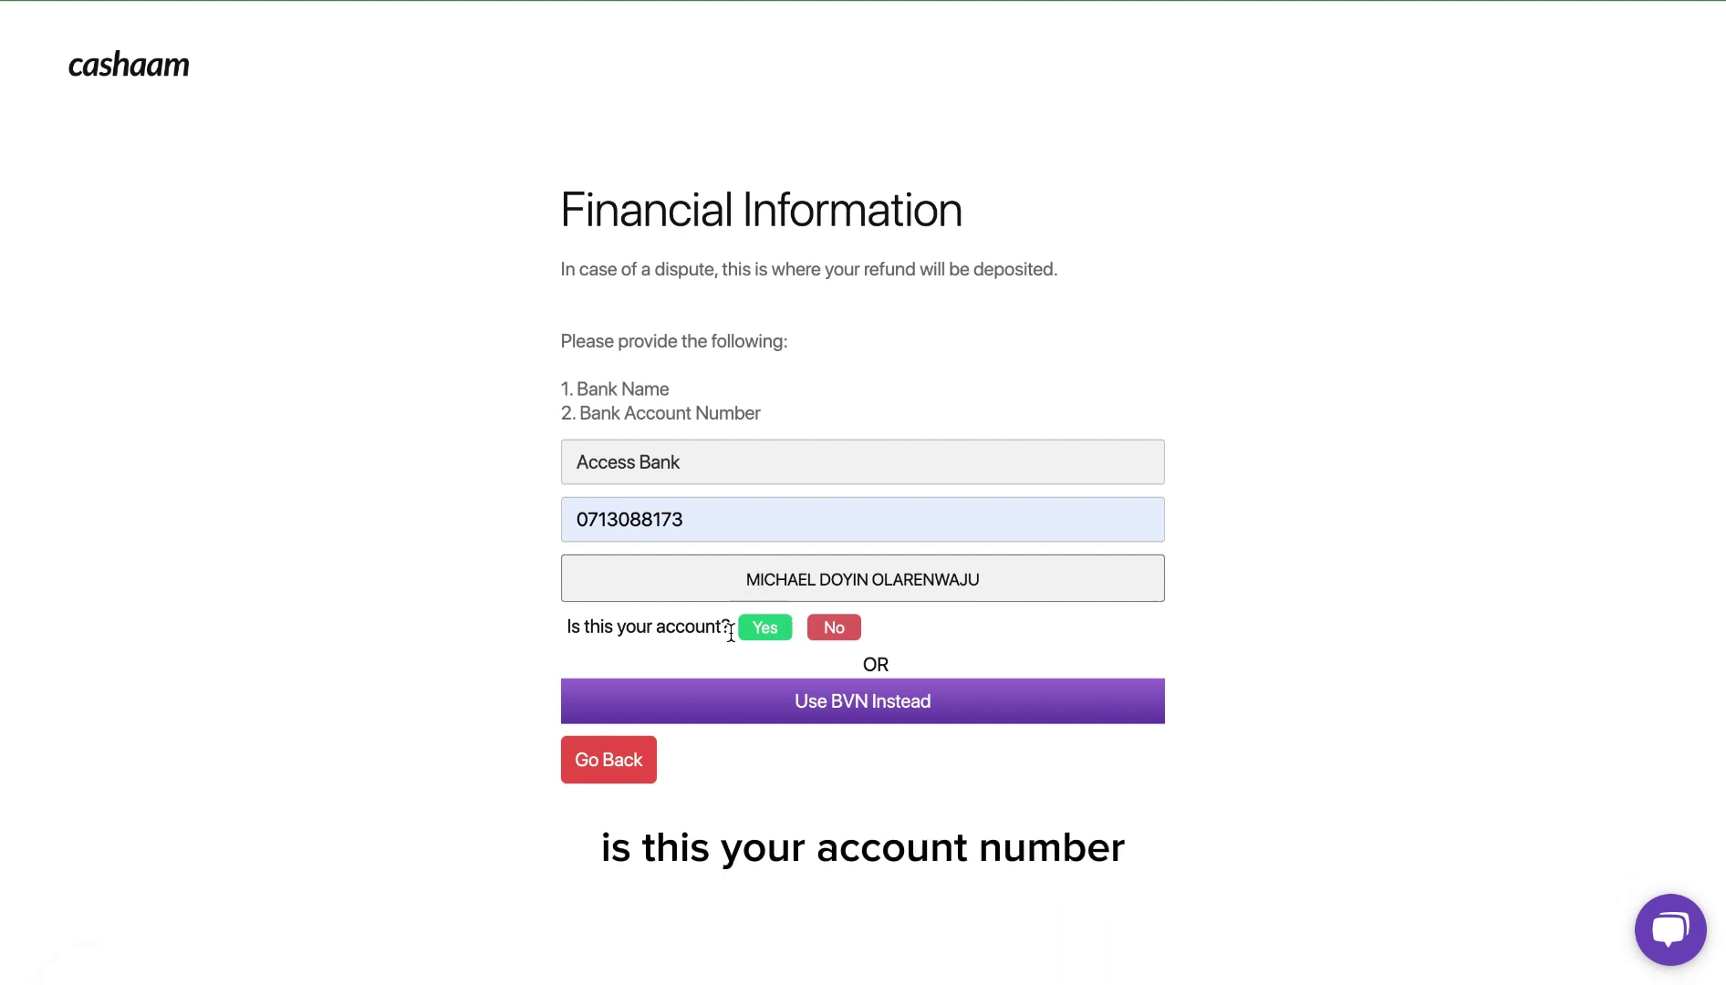
left_click(771, 631)
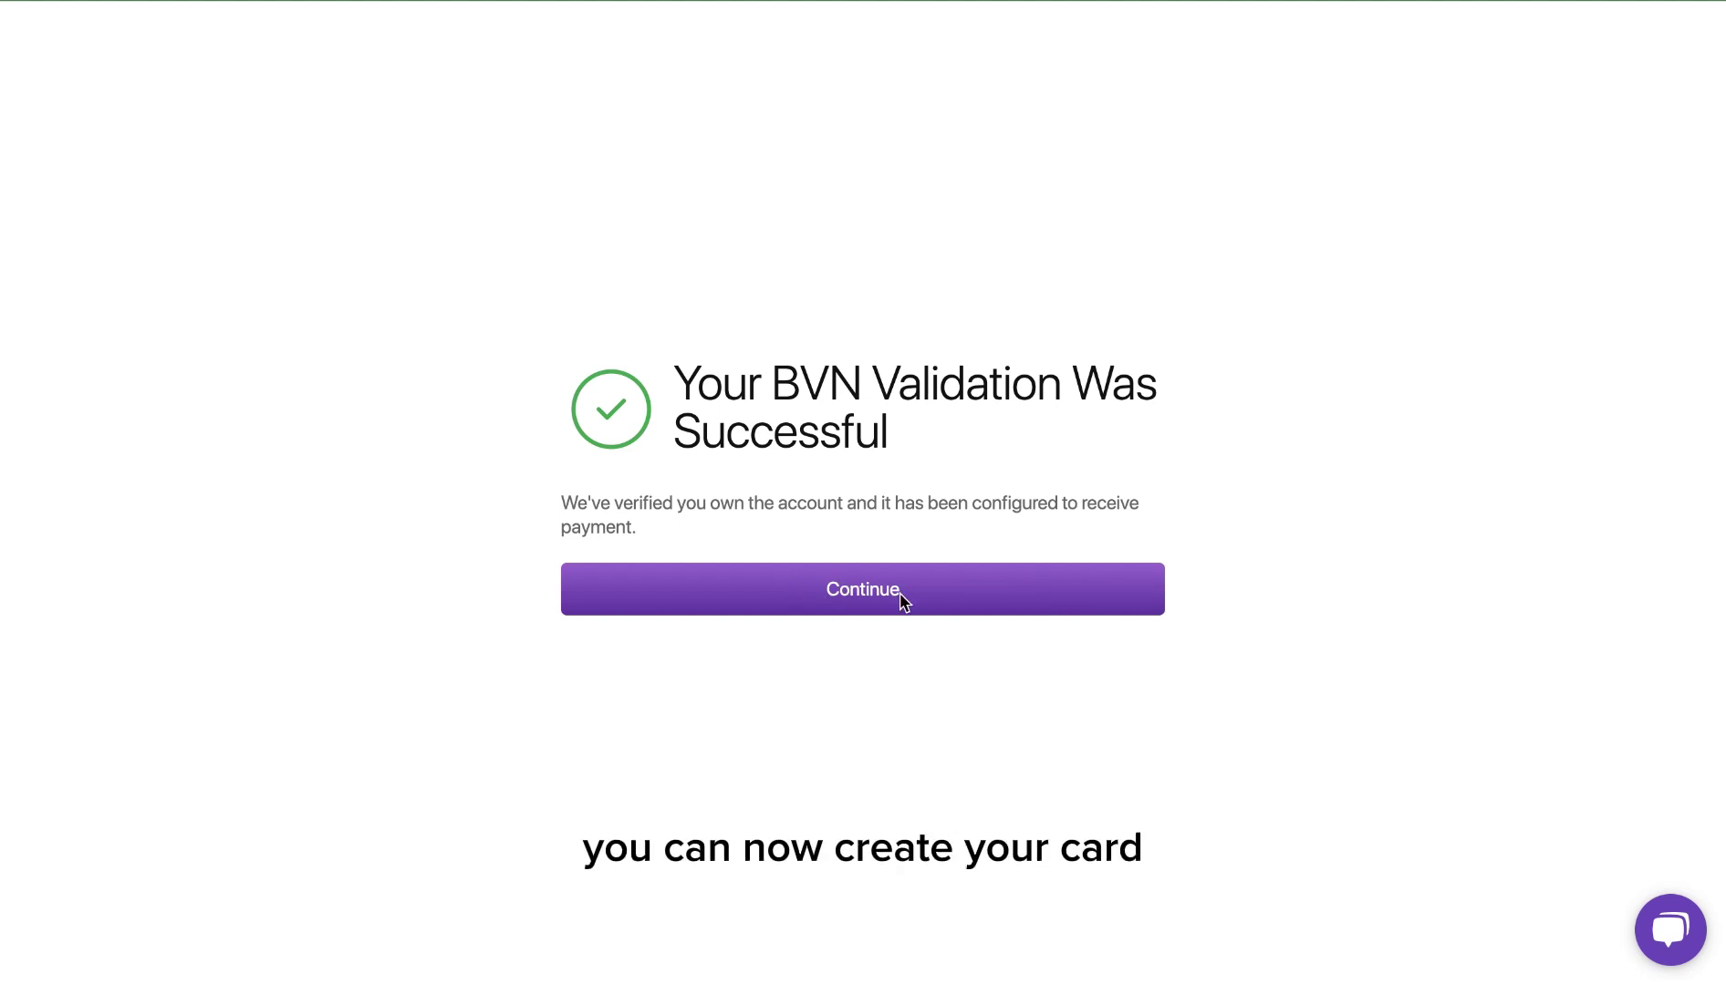
Step: Continue to Billing & Referral and start the NGN 1,000 Card Creation Fee payment
left_click(843, 593)
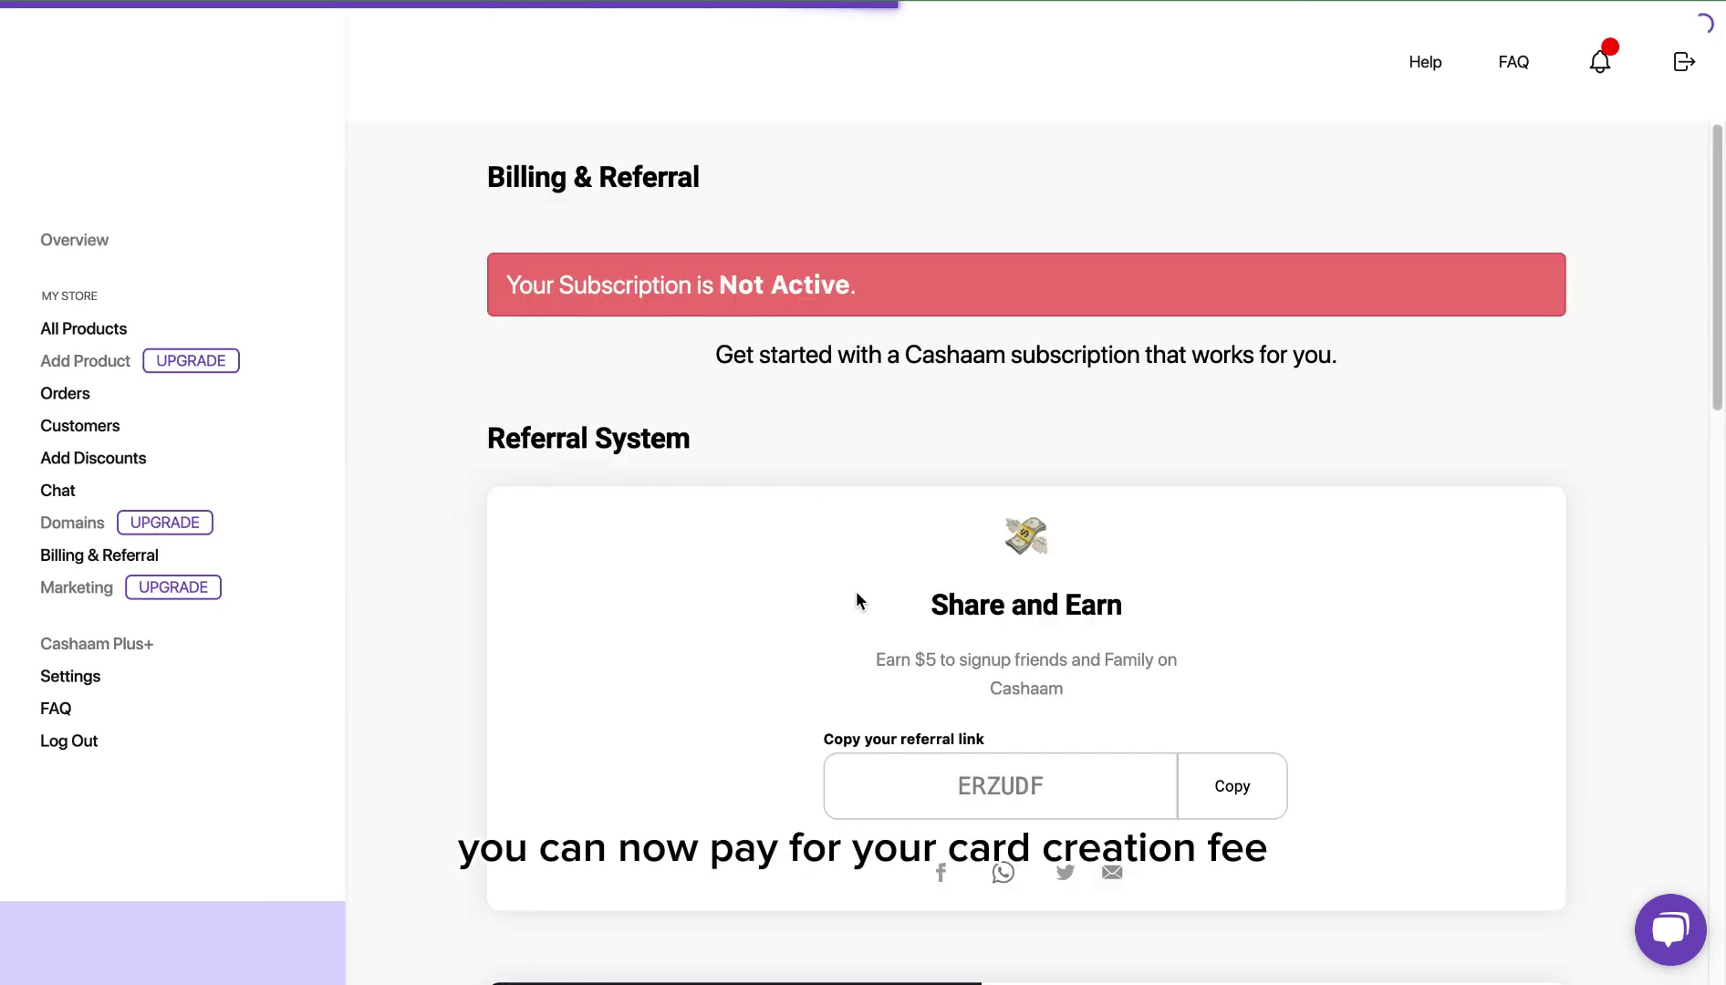
scroll(854, 589, "down", 3)
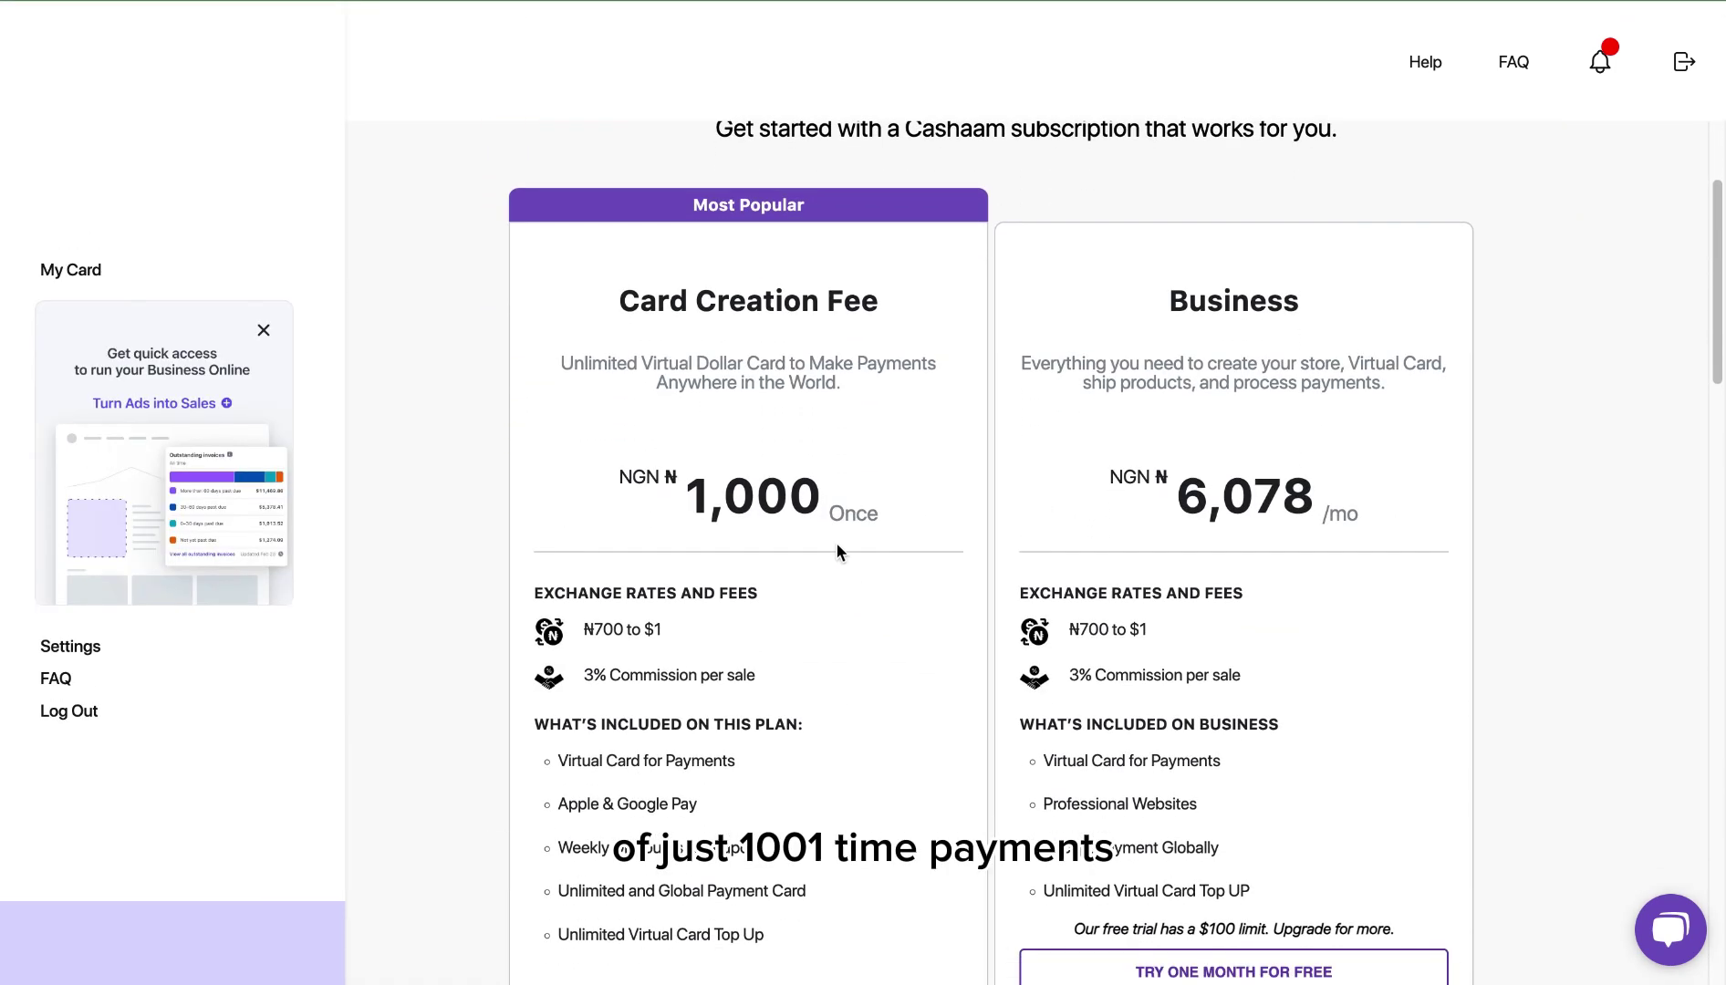
scroll(899, 520, "down", 4)
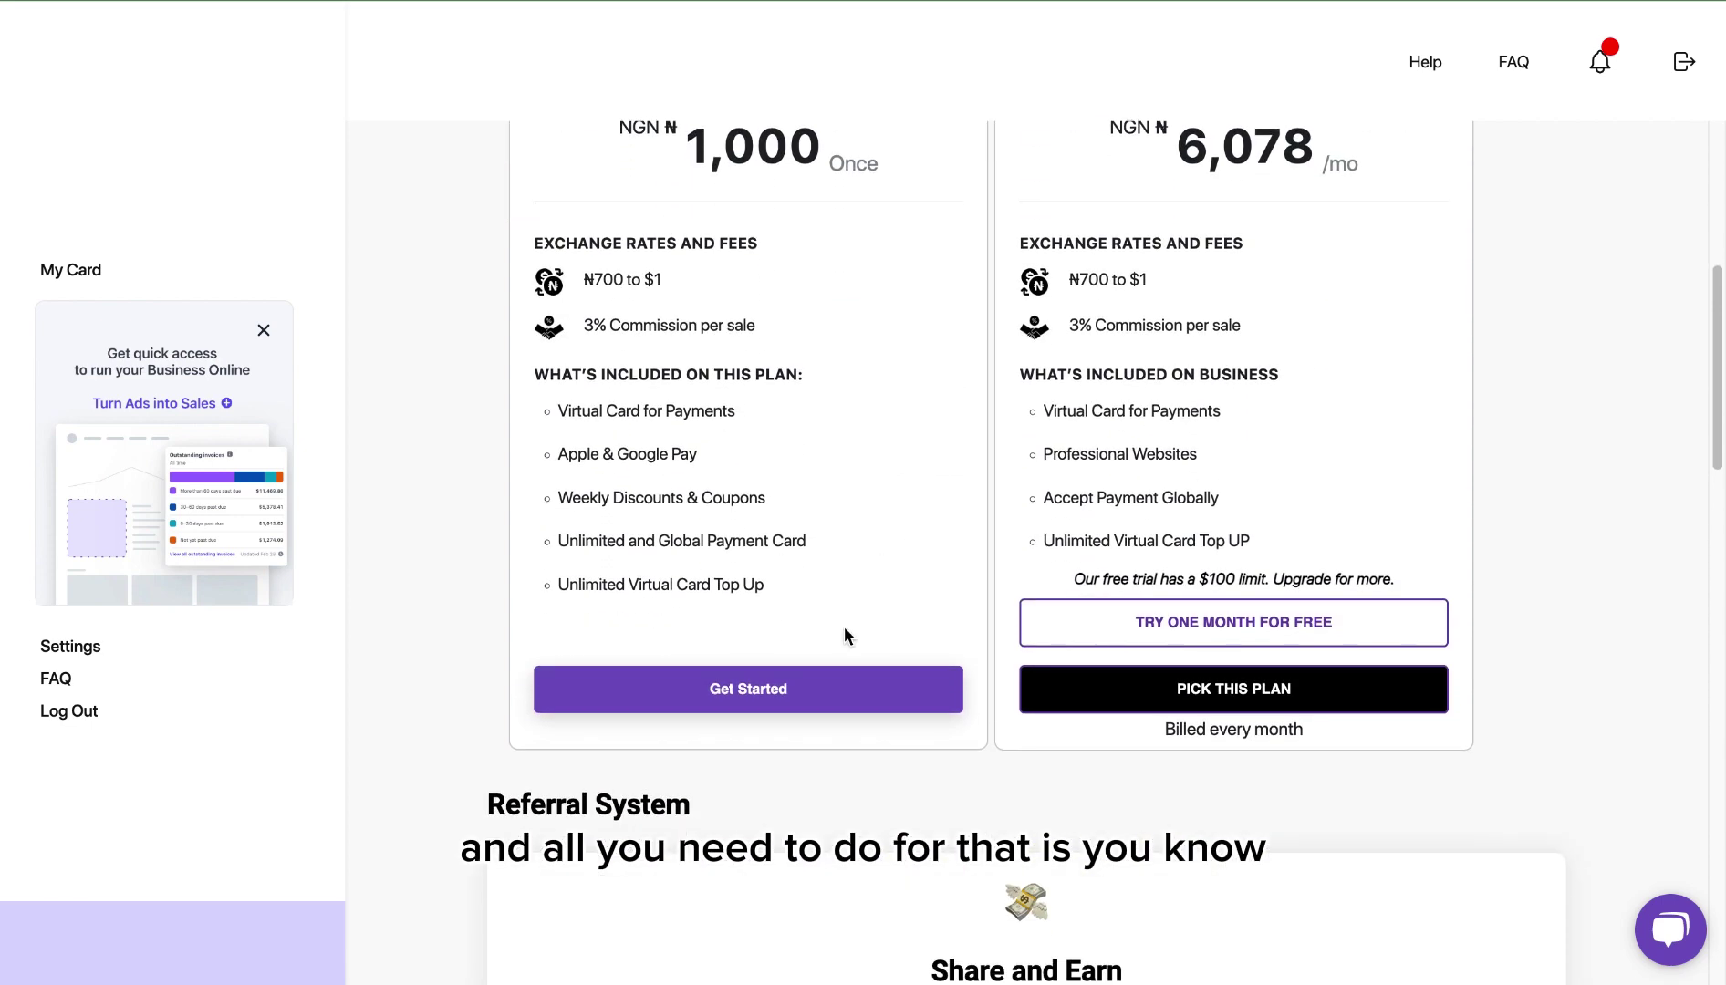
scroll(730, 497, "up", 1)
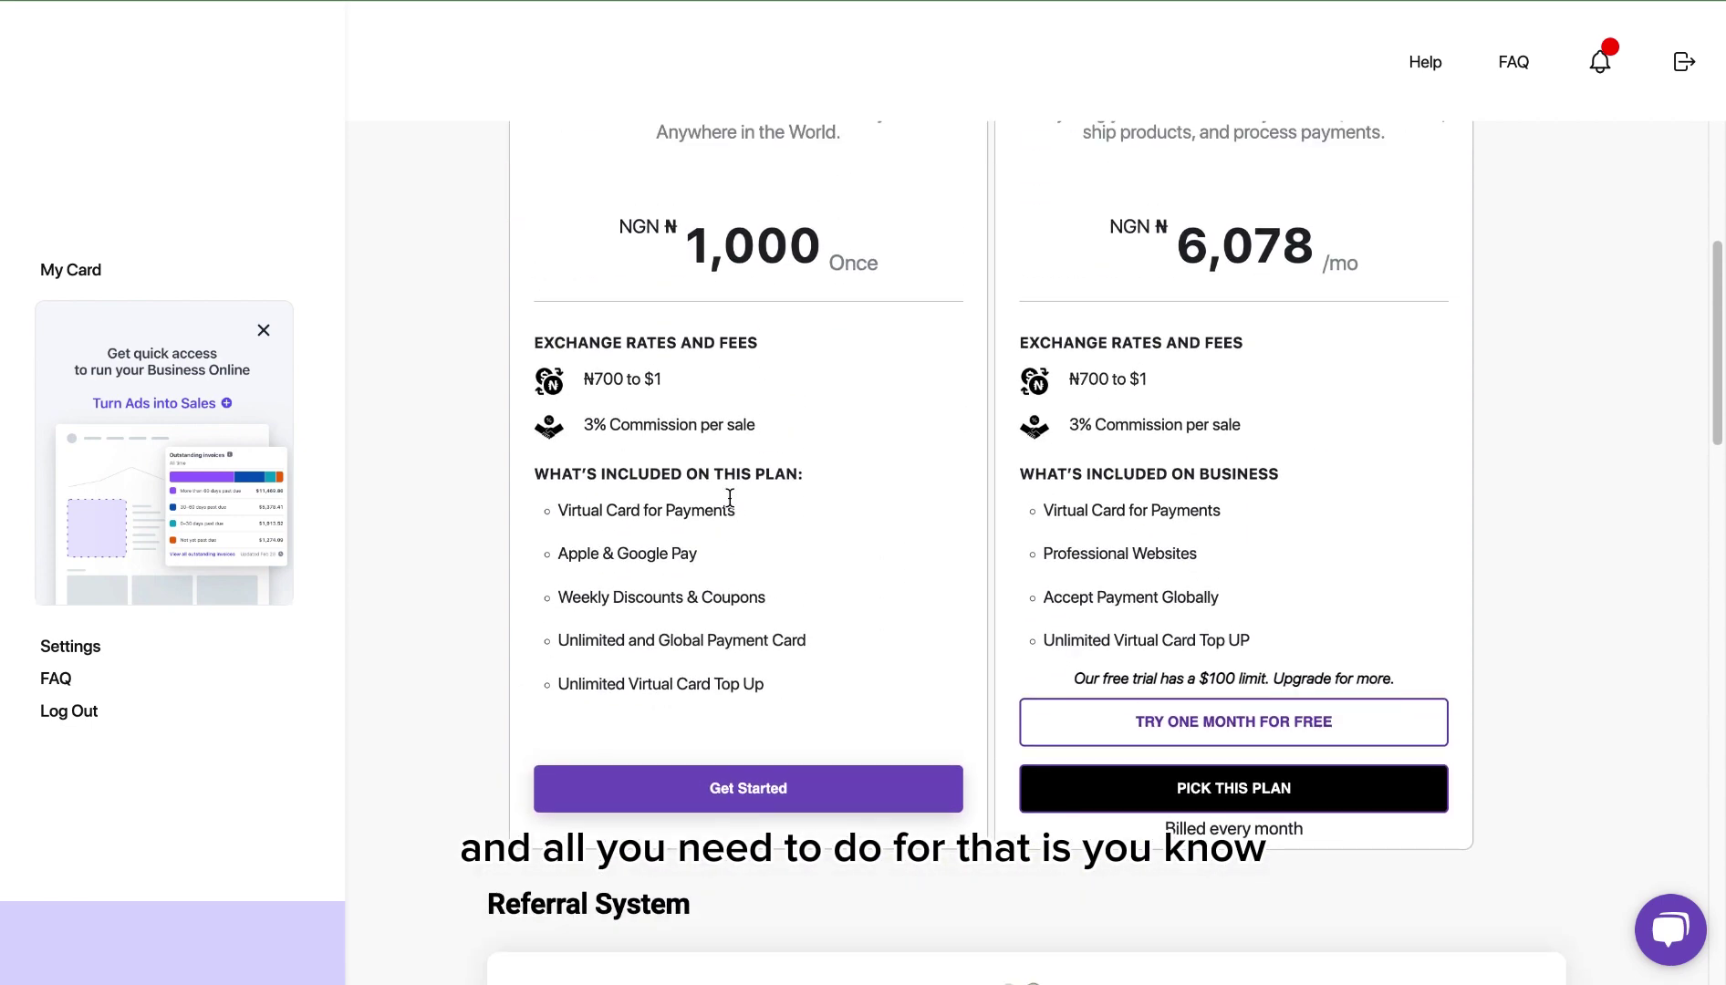
left_click(703, 790)
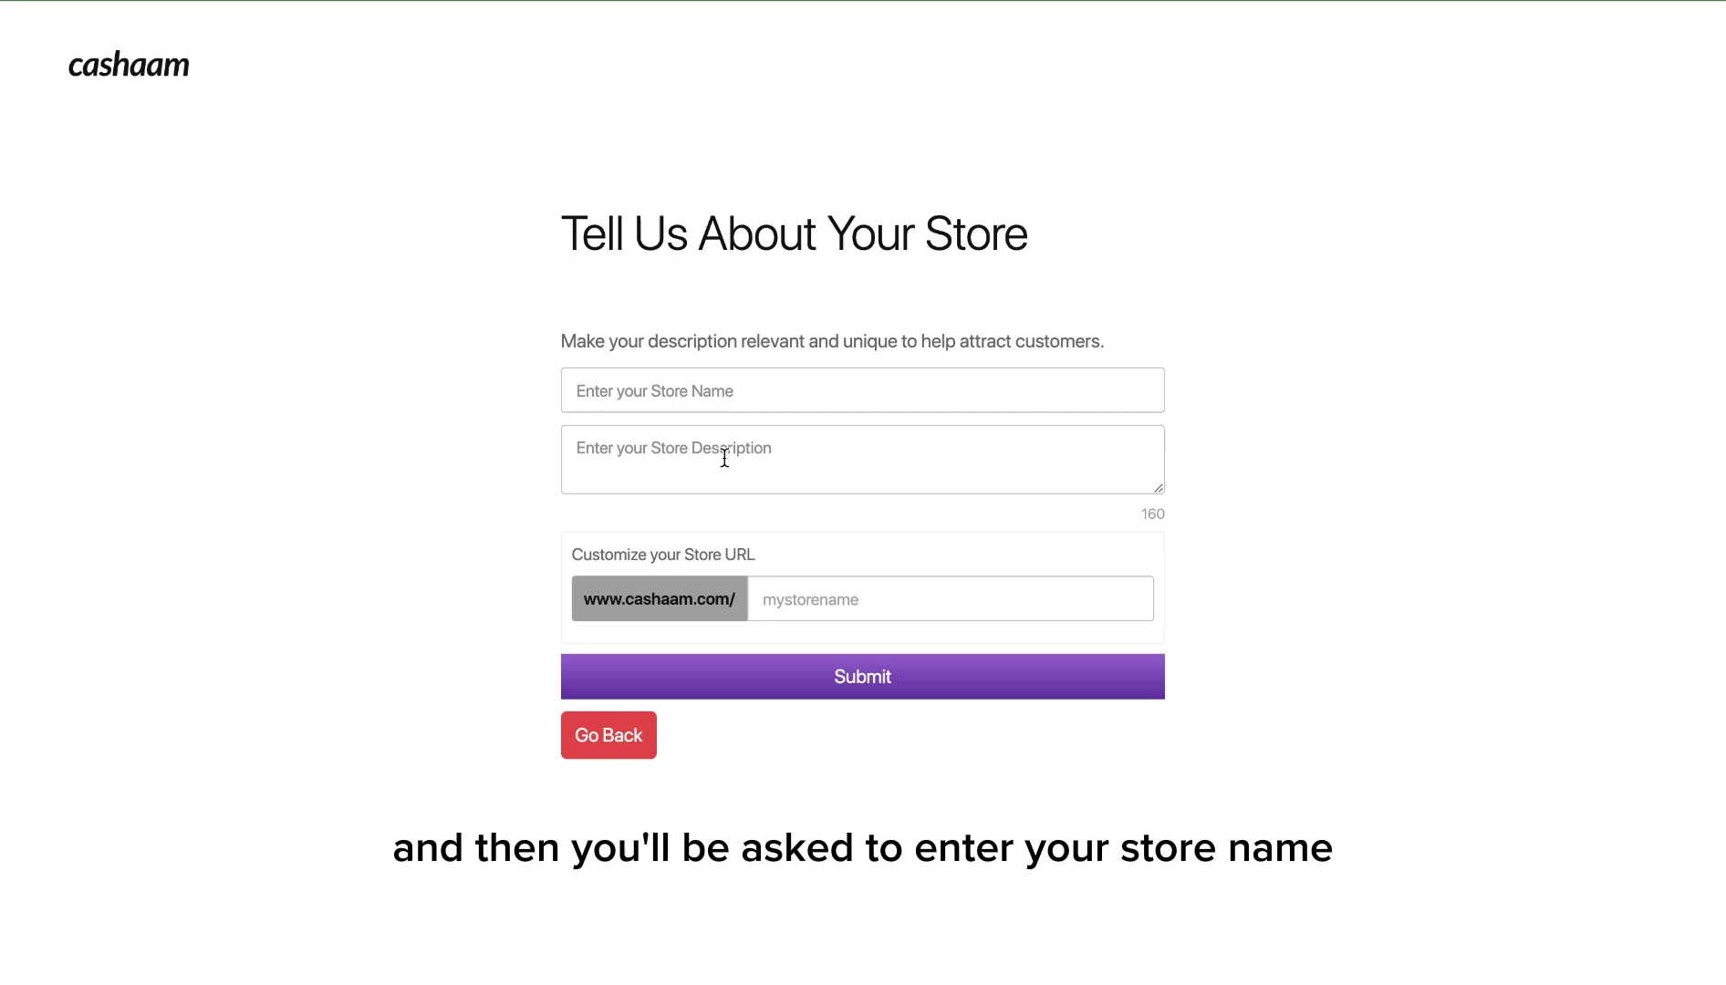
Step: Enter store name Hairpopsafrica, paste a description and URL hairpopsafrica, and submit the store form
left_click(669, 395)
type("Hairpopsafrica")
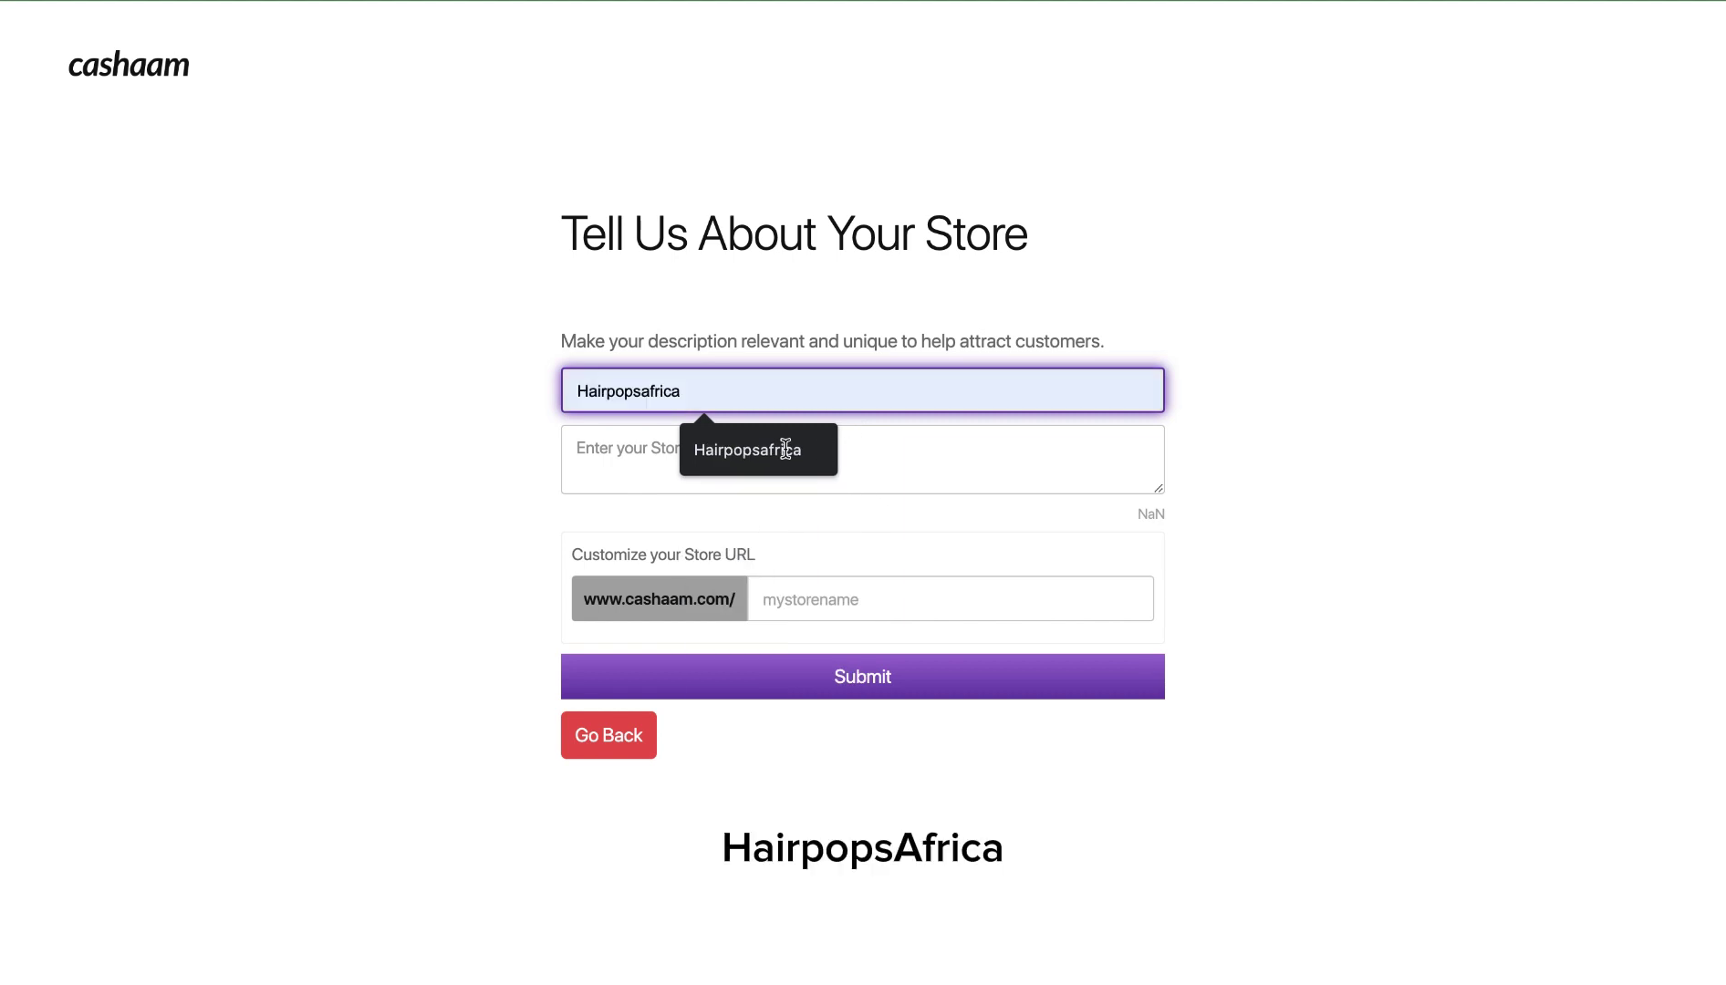
left_click(782, 451)
left_click(743, 462)
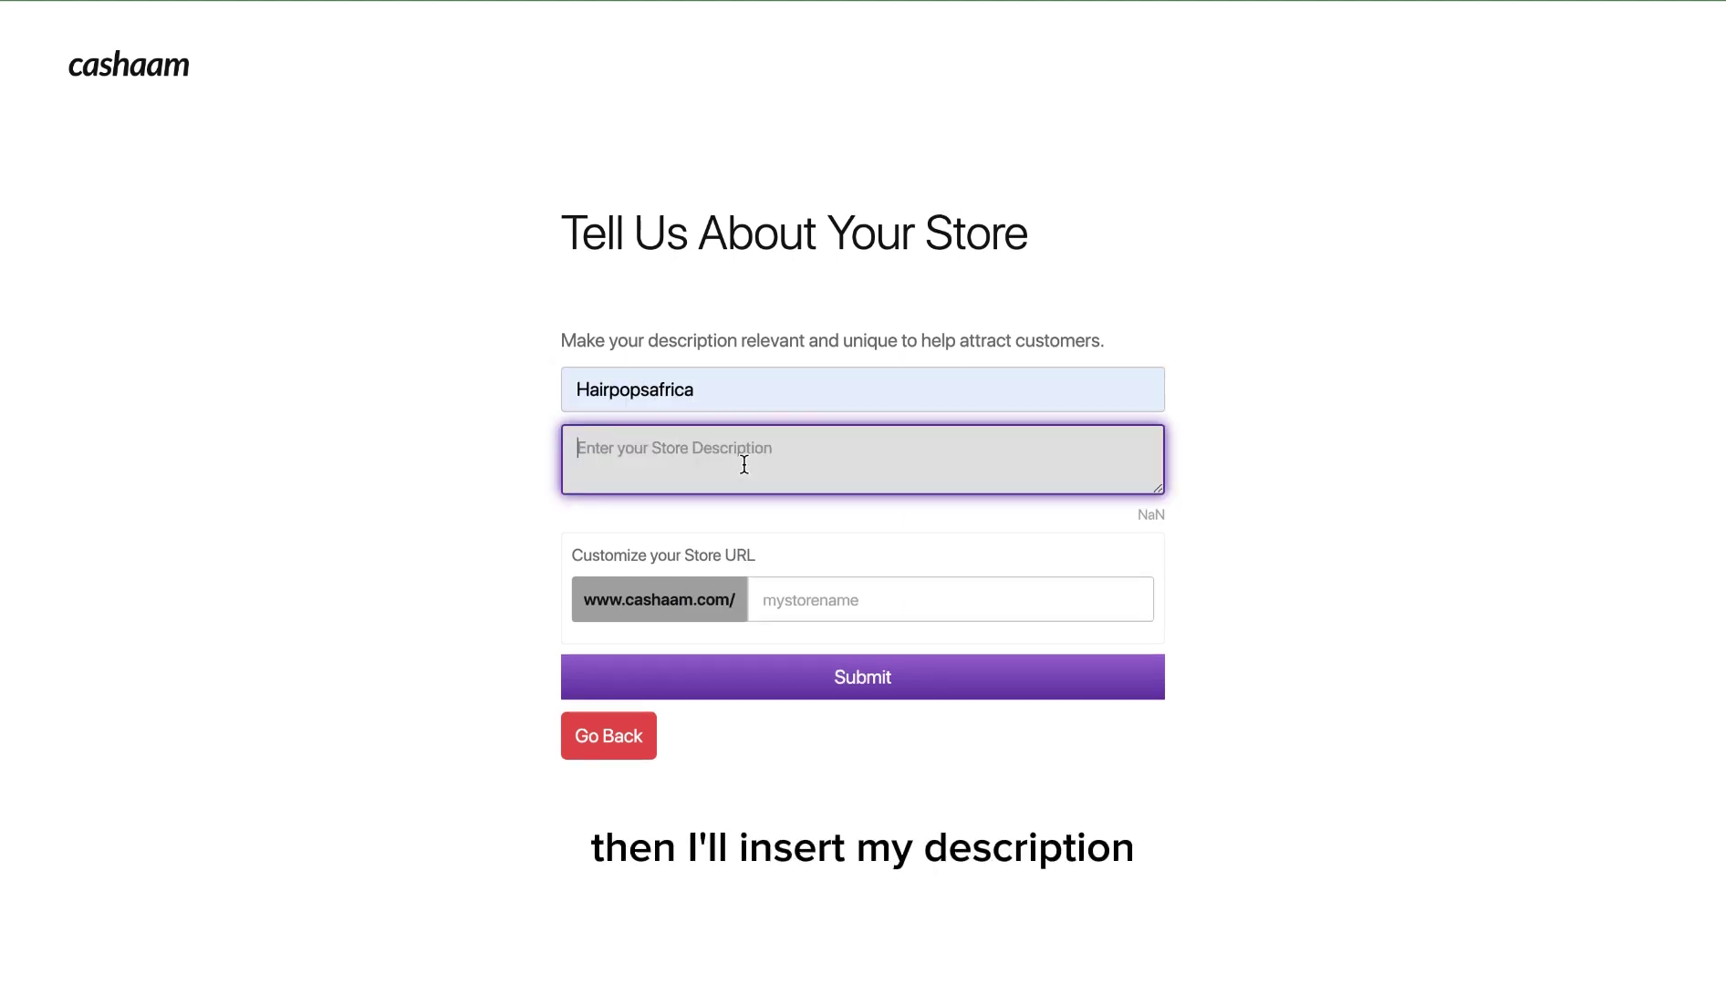
type("Hairpopsafrica helps To provide quality sales service and products at fair and best possible prices.")
left_click(810, 610)
type("hairpopsafrica")
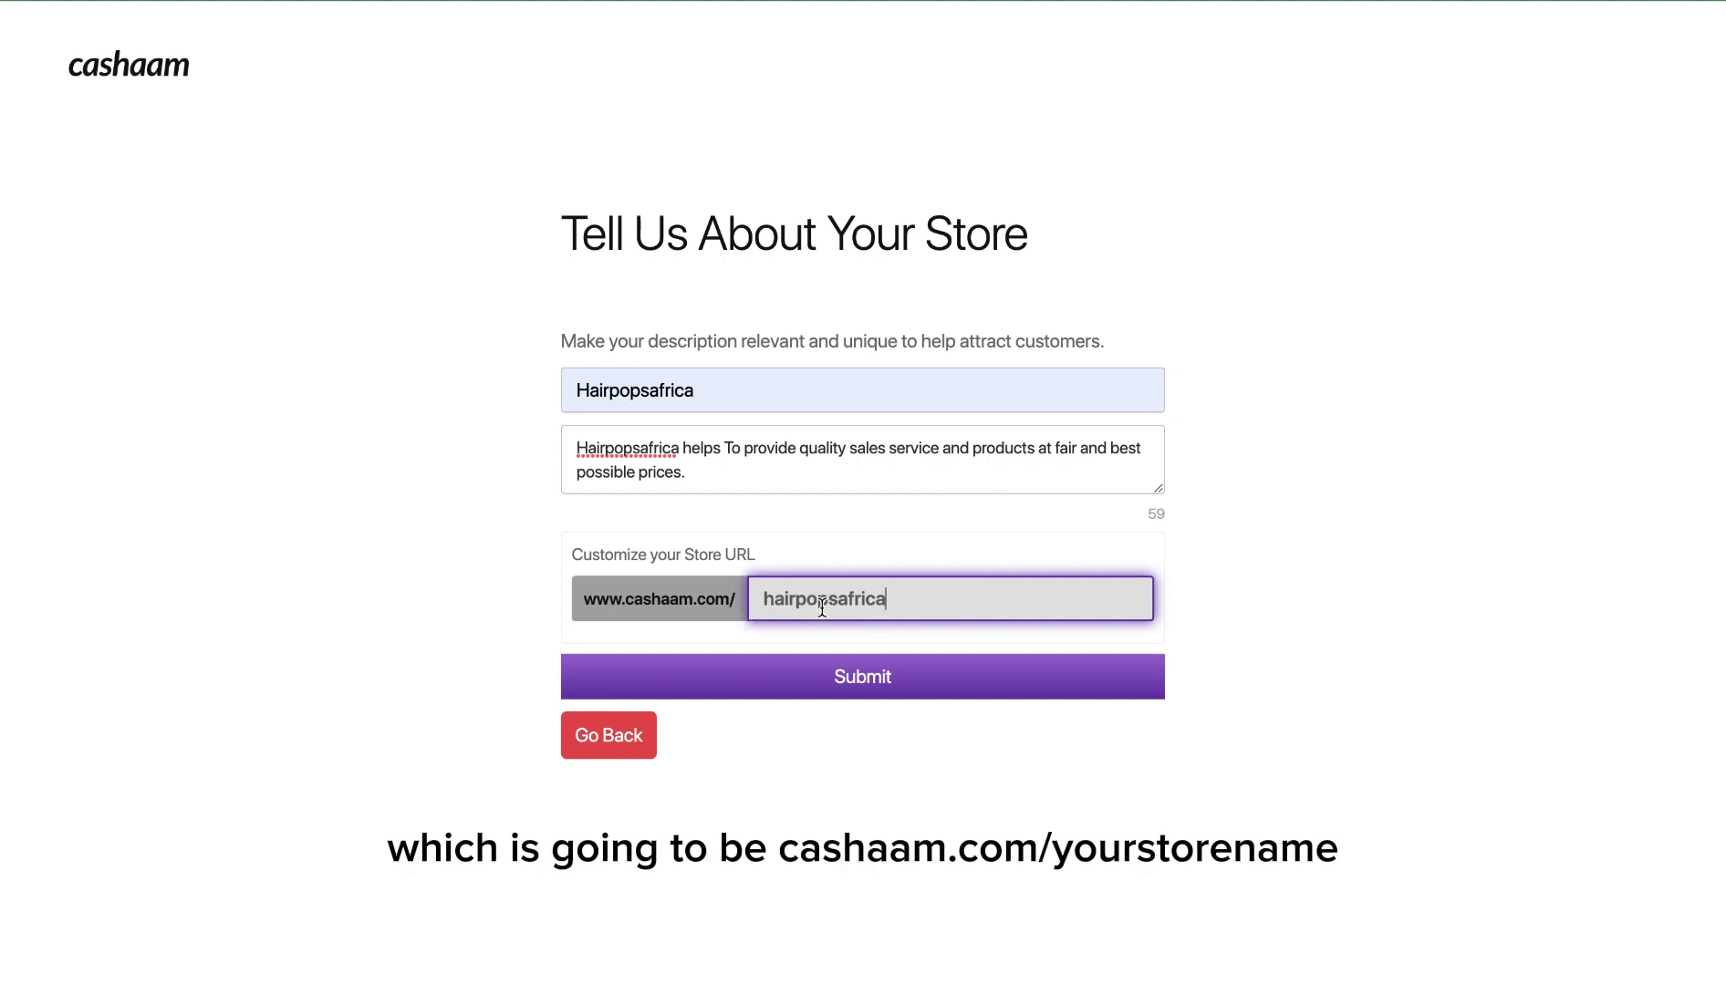
left_click(884, 692)
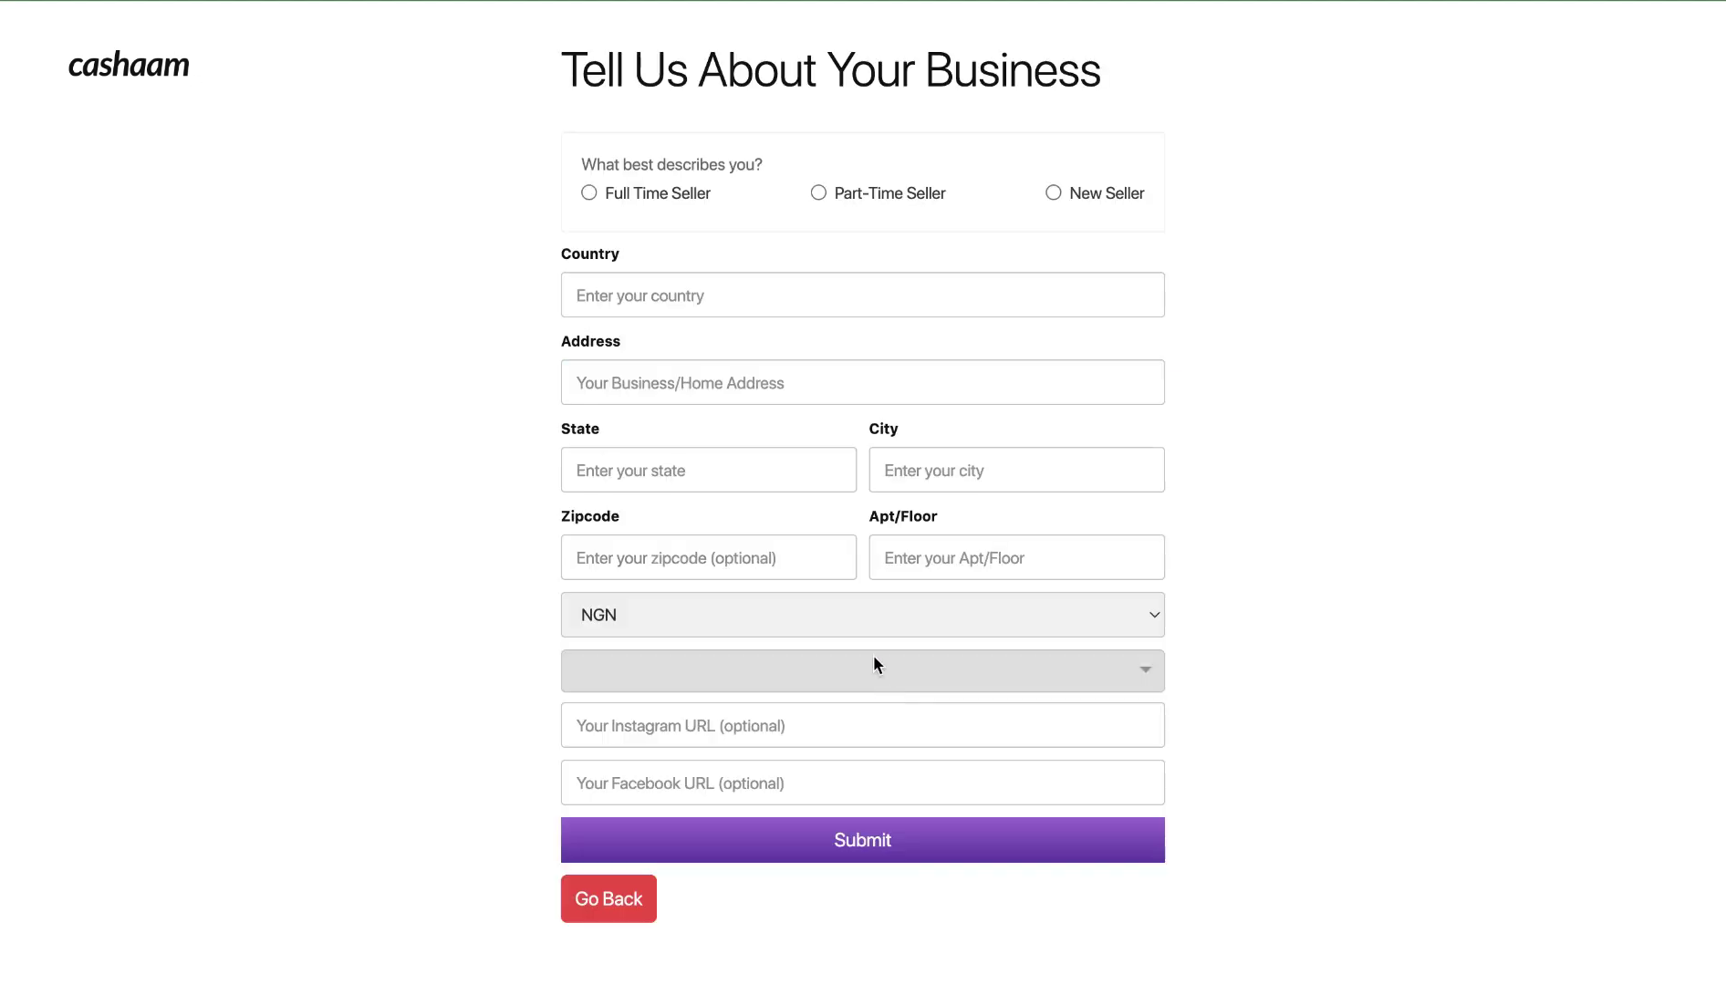
Step: Mark the business Full Time Seller and fill its Nigeria address with city Alimosho, zipcode and apartment
left_click(689, 290)
left_click(716, 356)
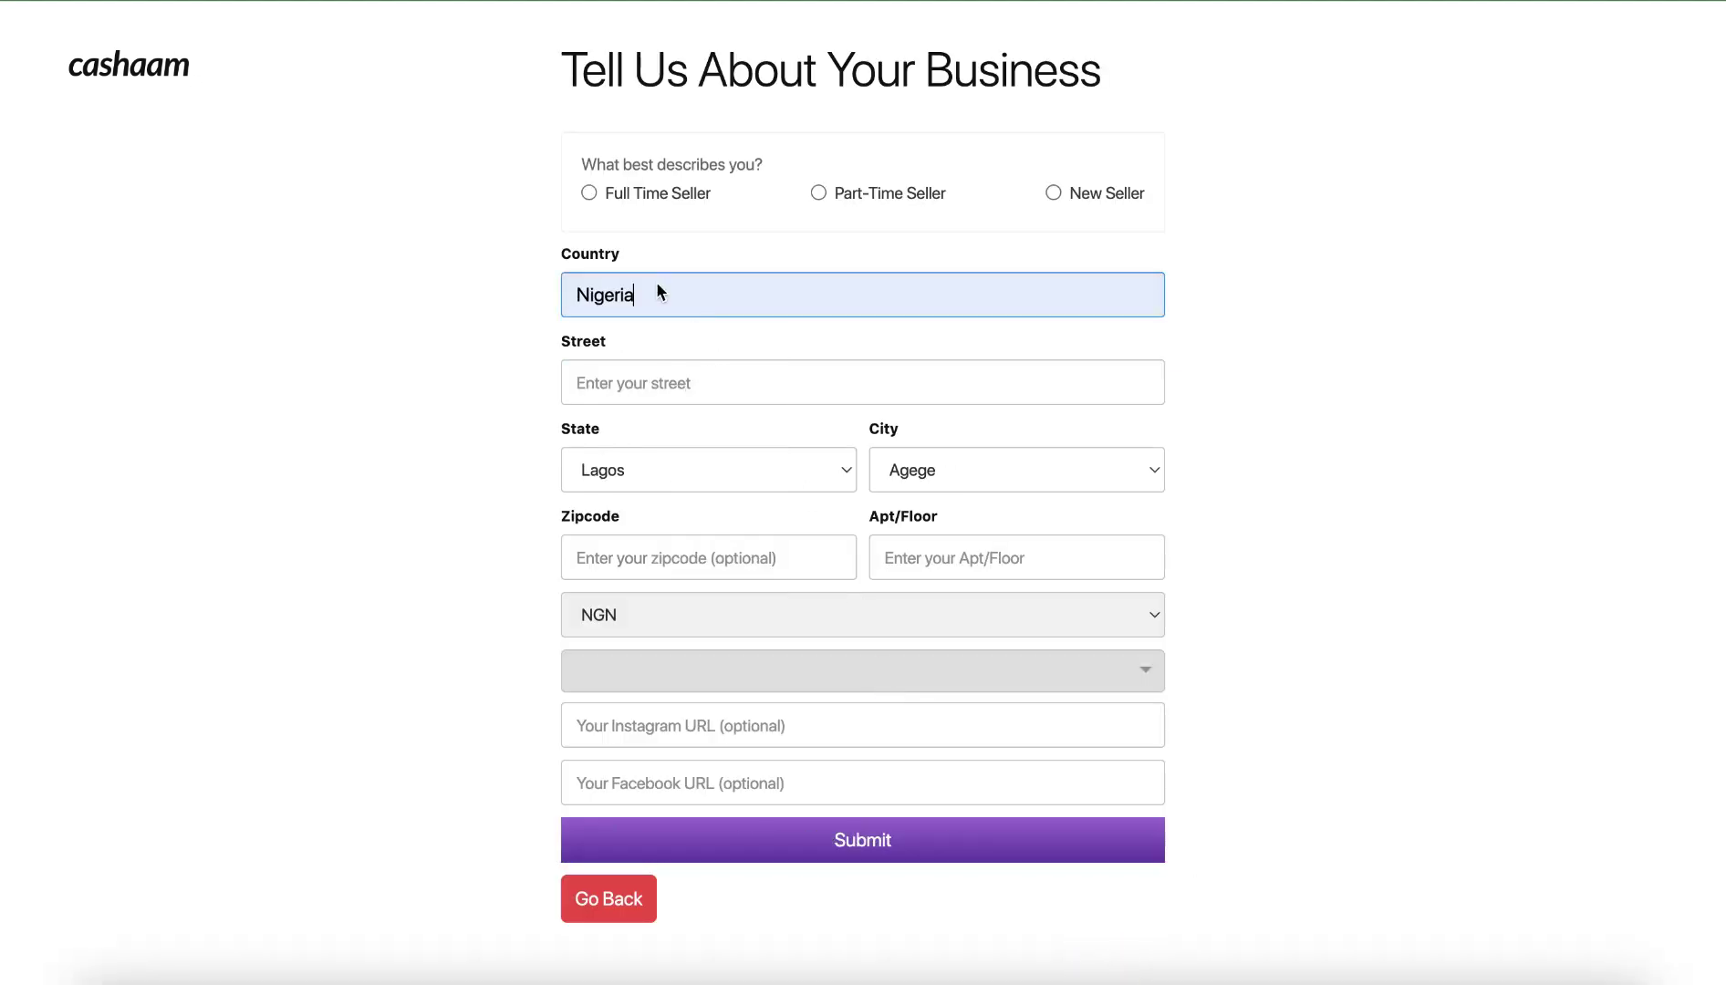
left_click(589, 194)
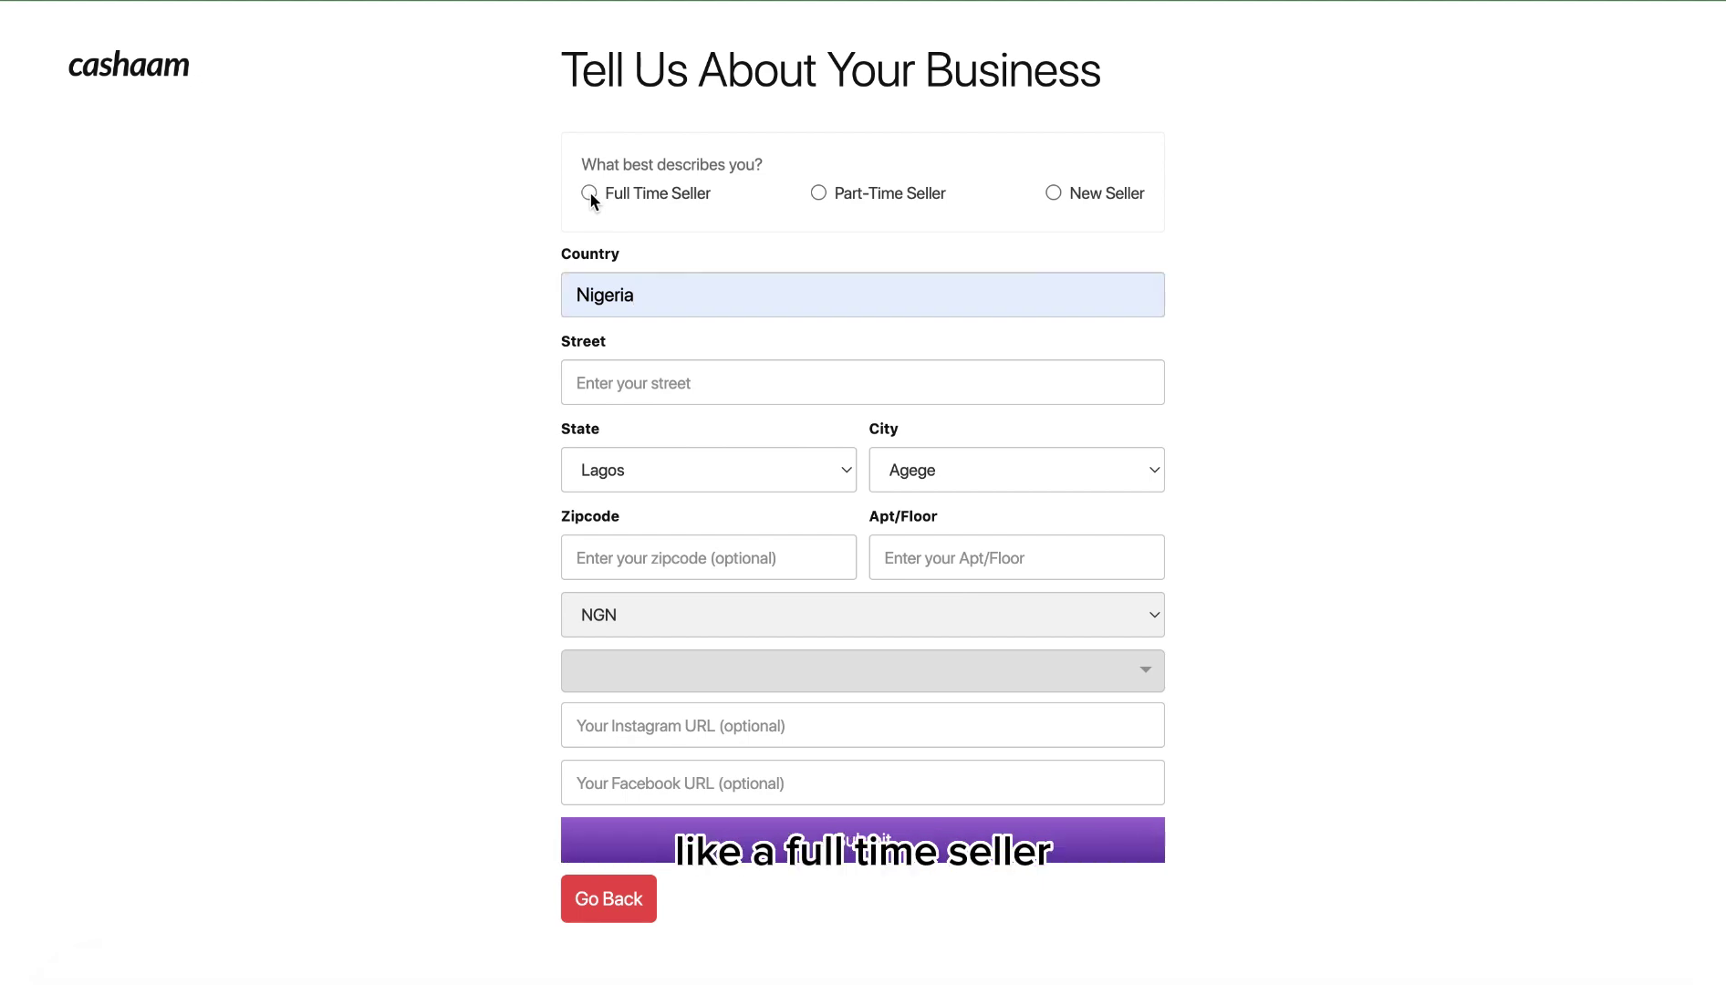
left_click(639, 381)
left_click(745, 449)
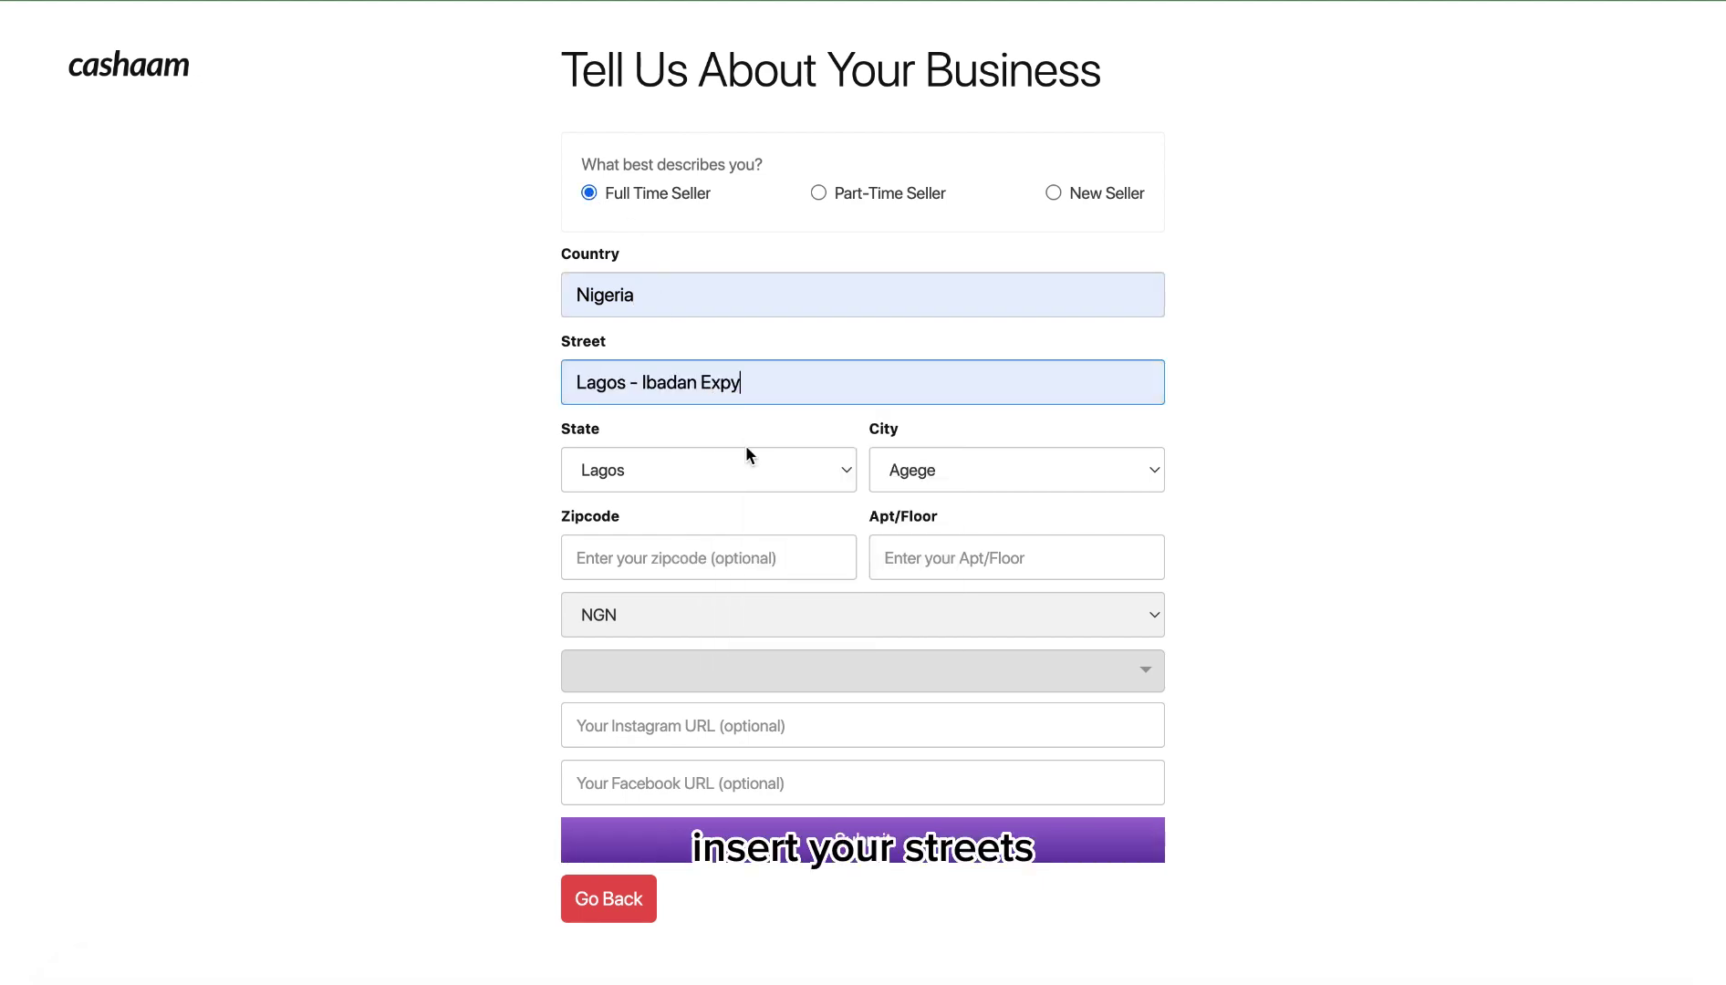
left_click(1014, 487)
left_click(994, 538)
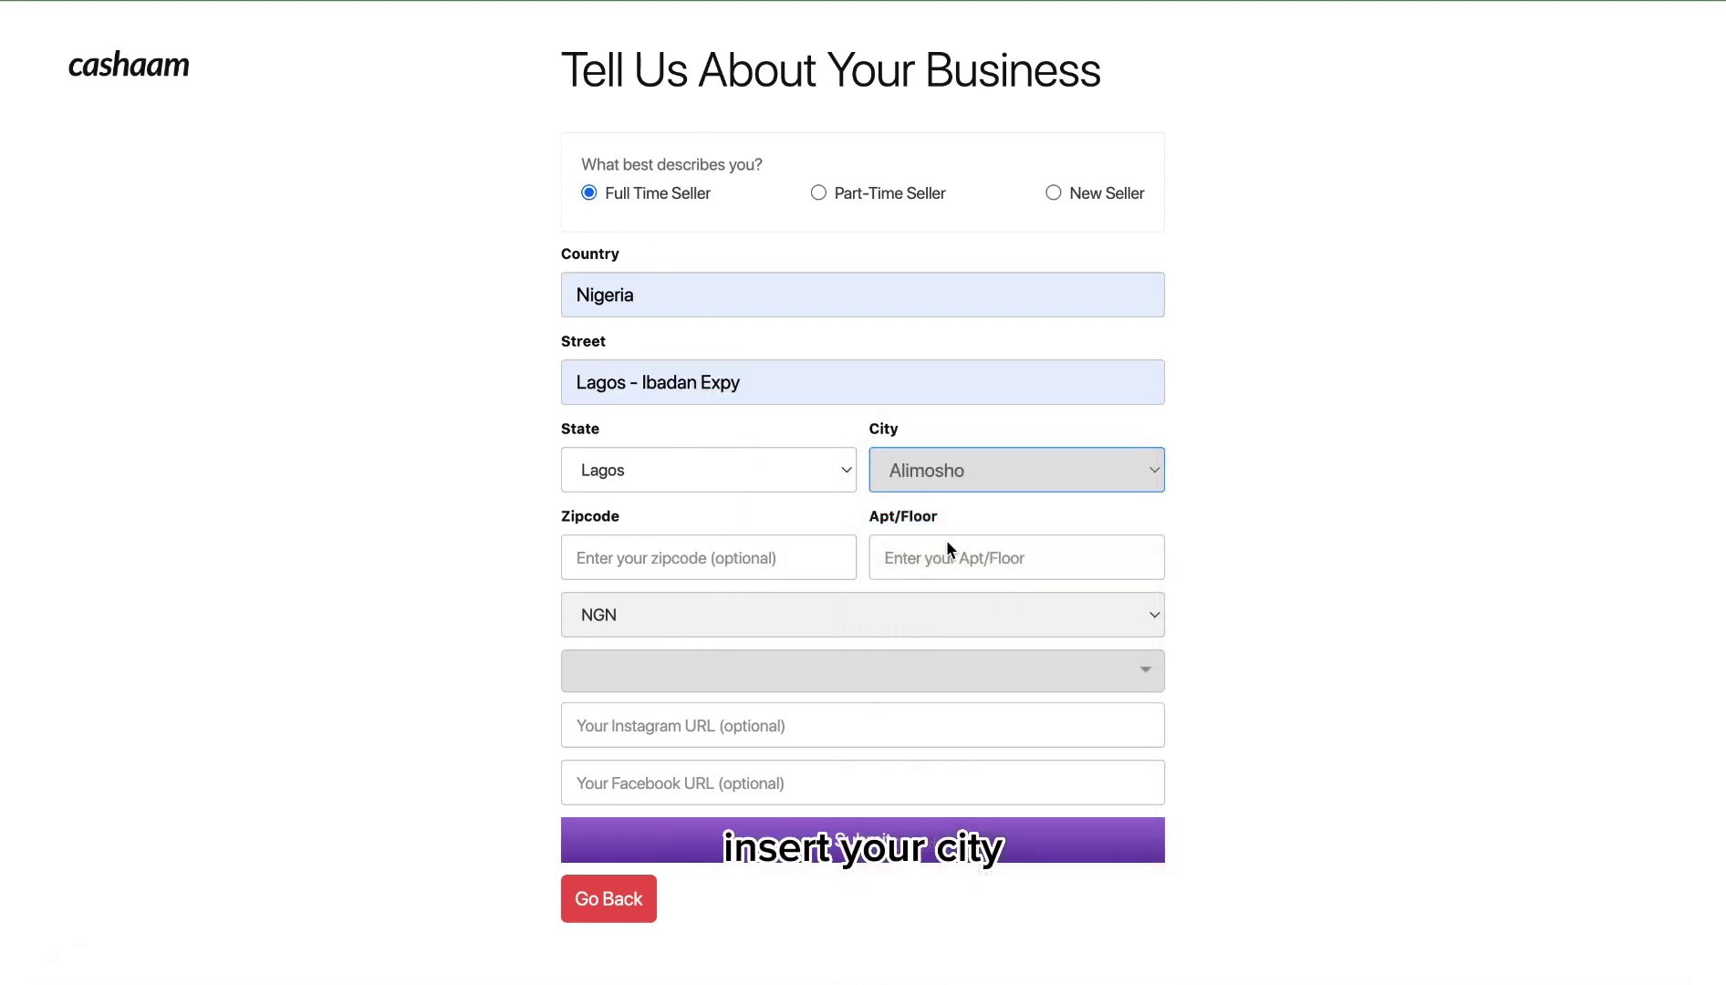
left_click(733, 557)
left_click(727, 611)
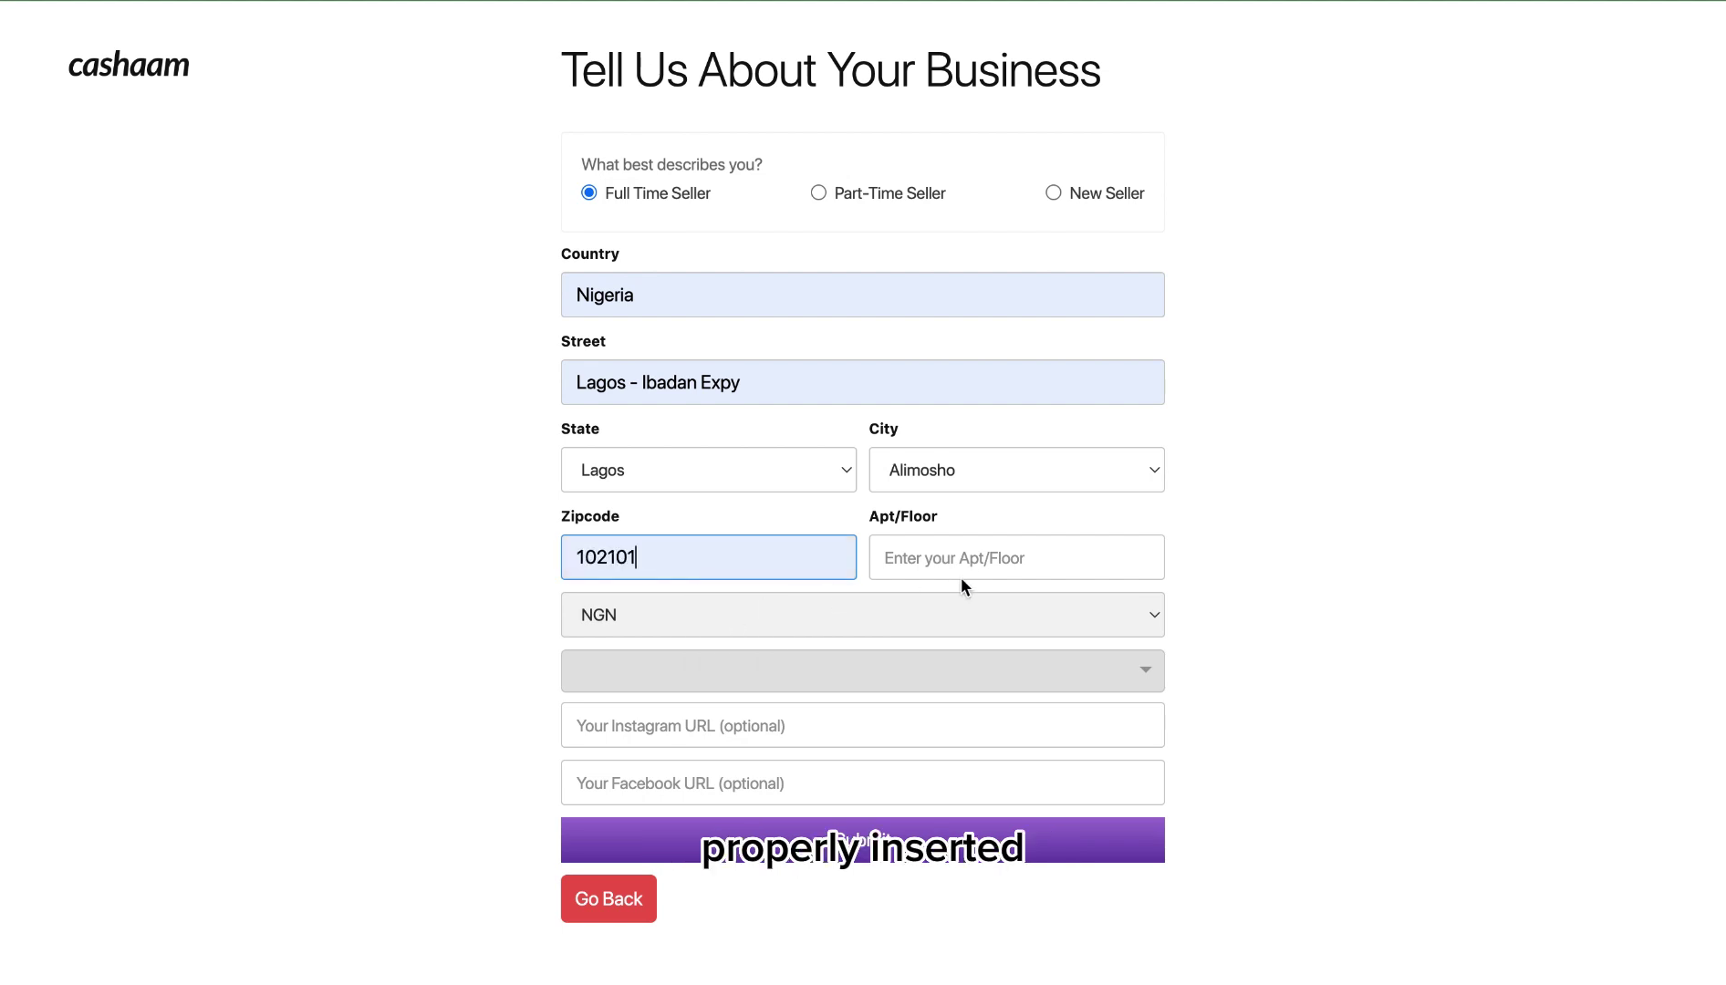
left_click(964, 557)
left_click(1024, 619)
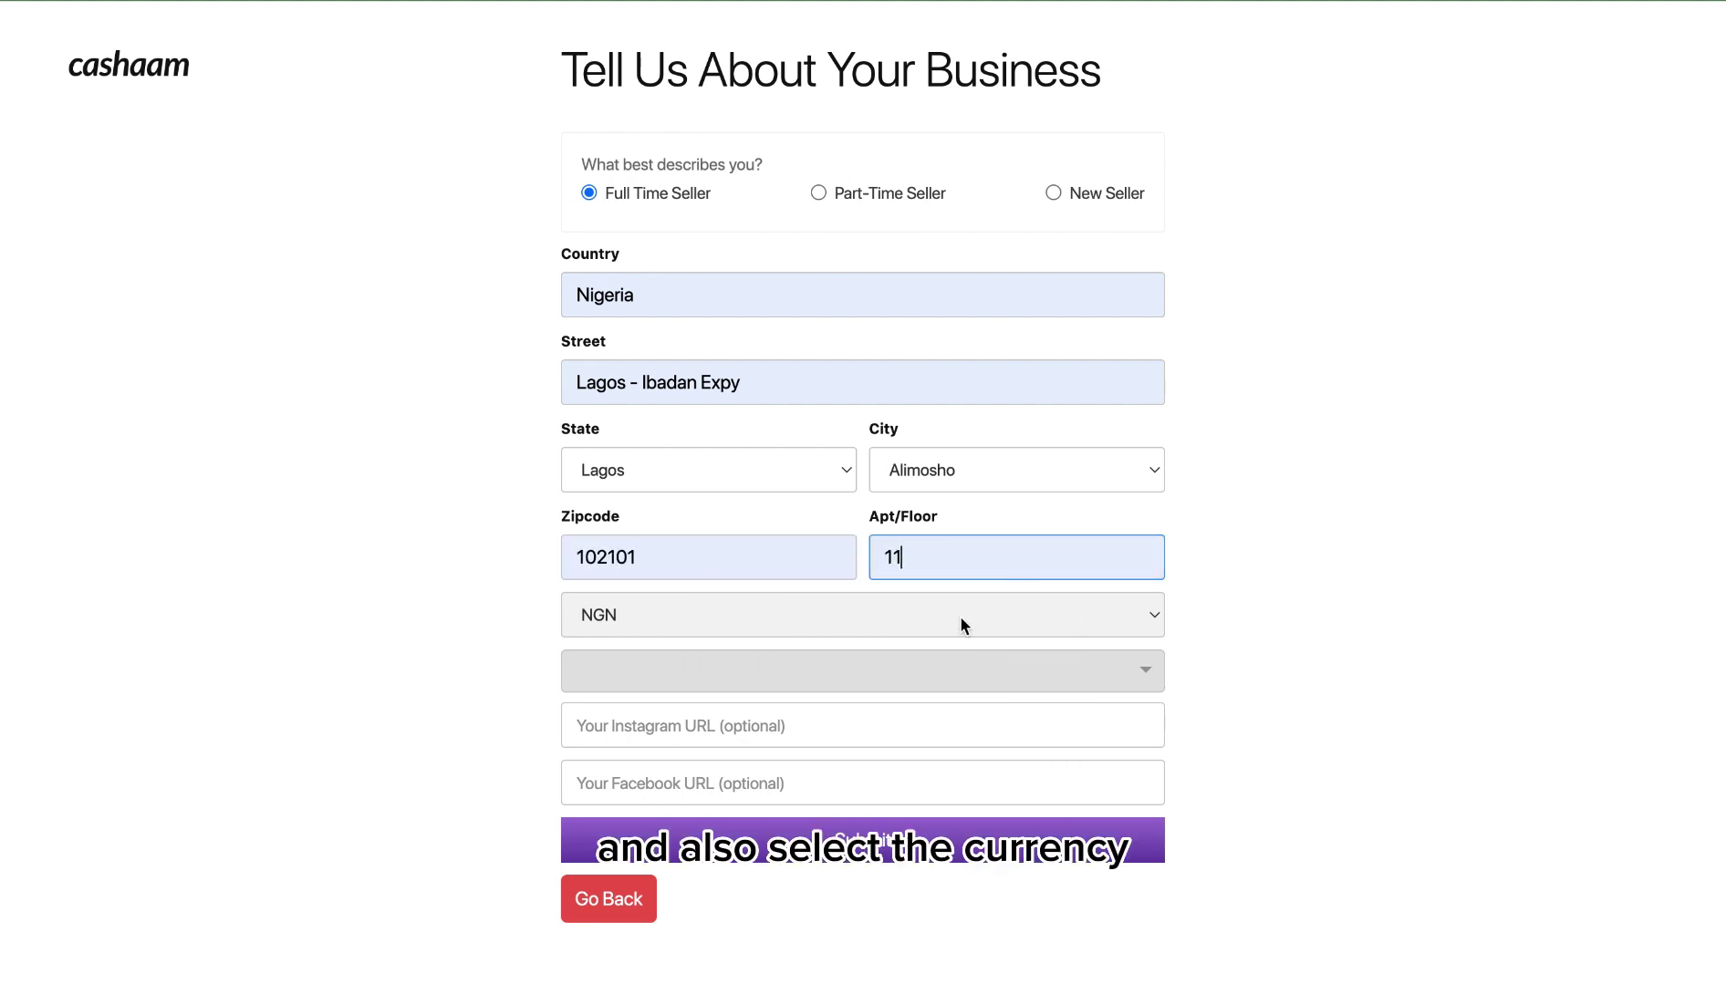
Step: Keep NGN as store currency, pick a store category, and submit the business details
left_click(699, 626)
left_click(708, 629)
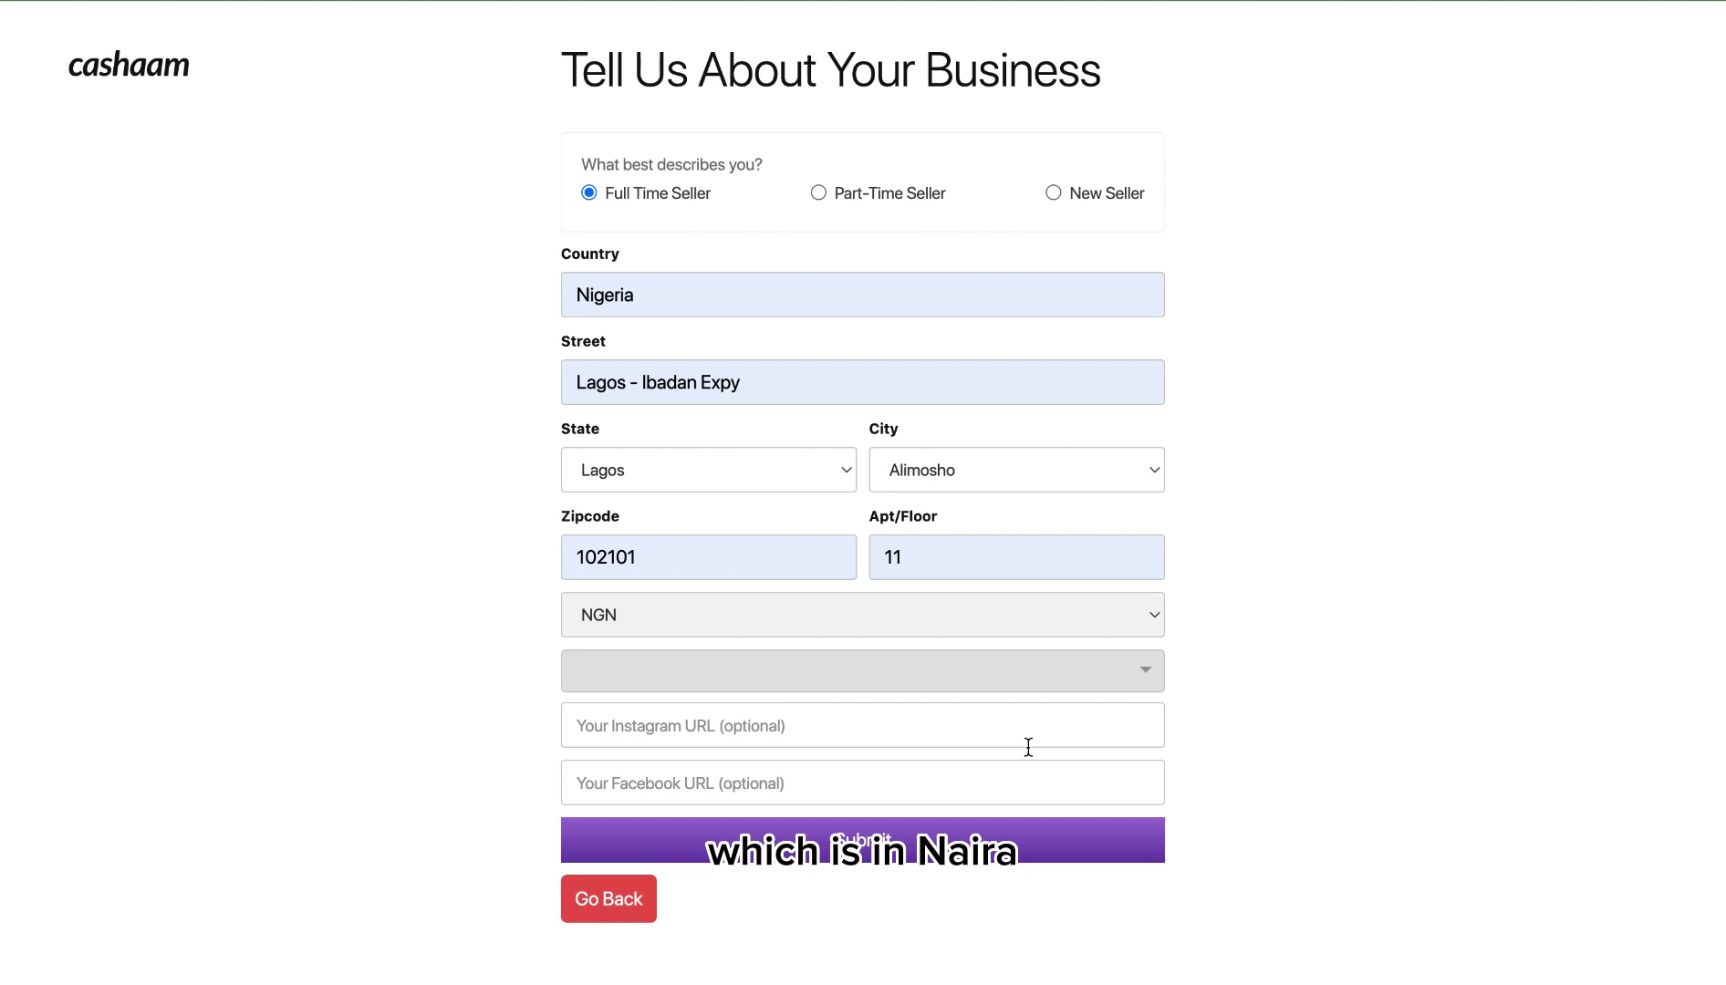
left_click(1161, 674)
left_click(580, 827)
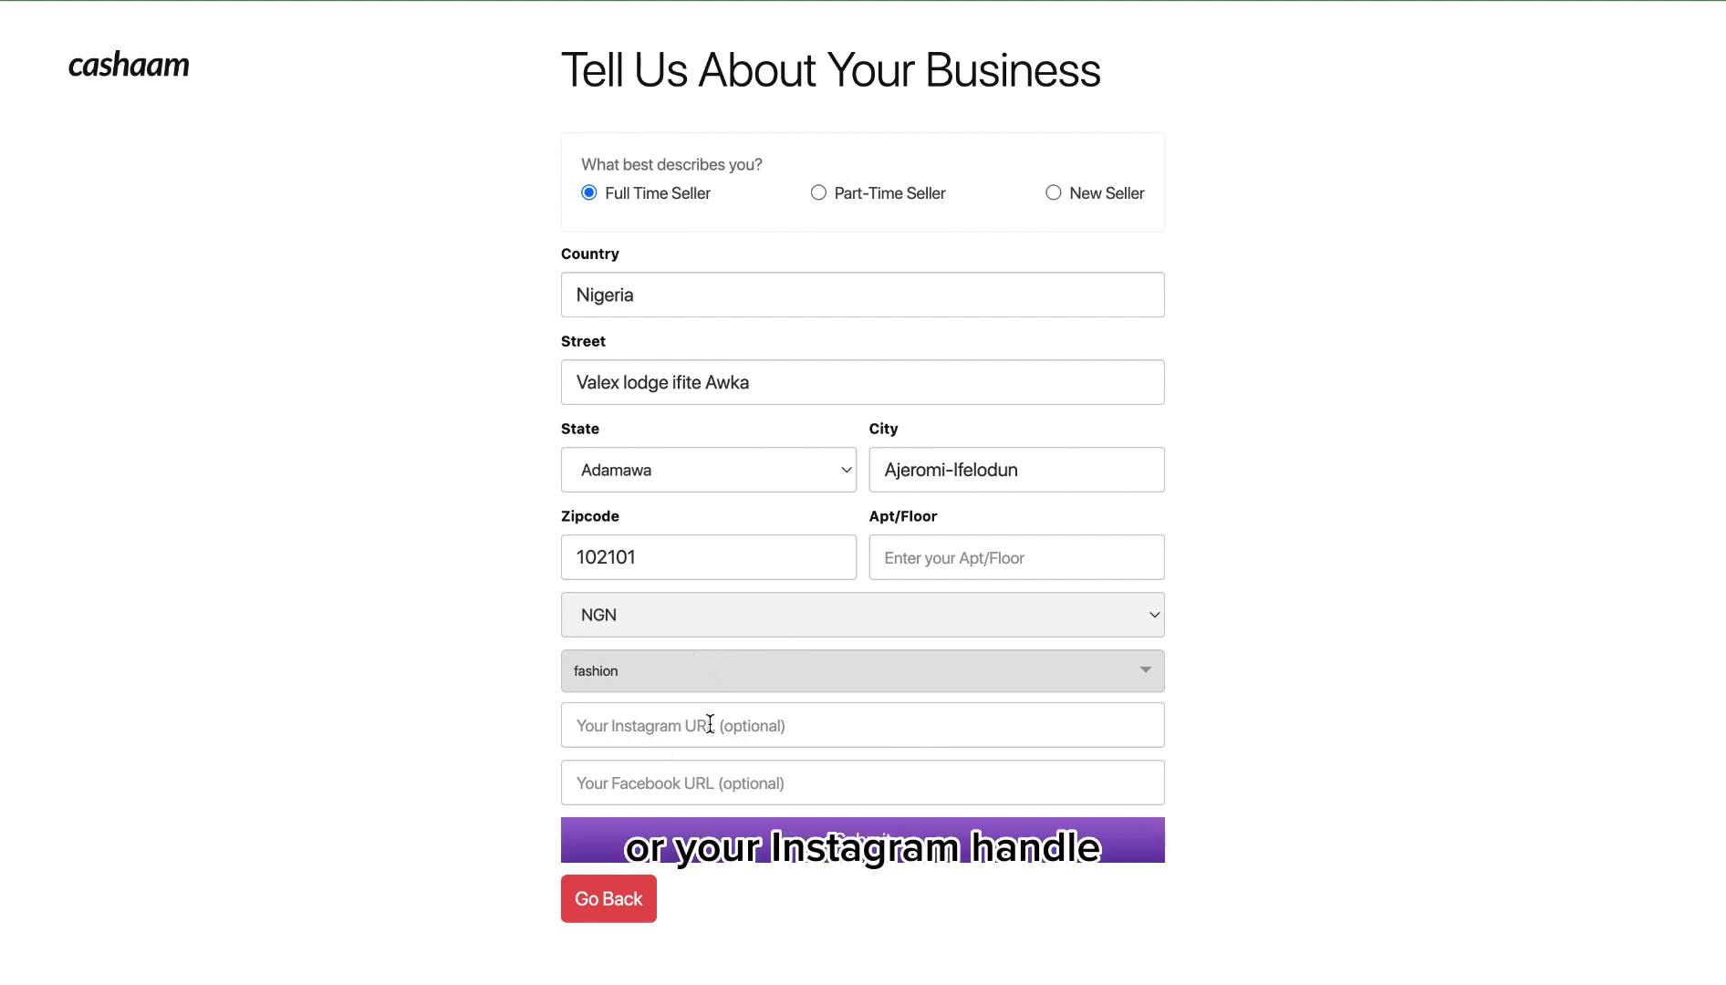
left_click(801, 857)
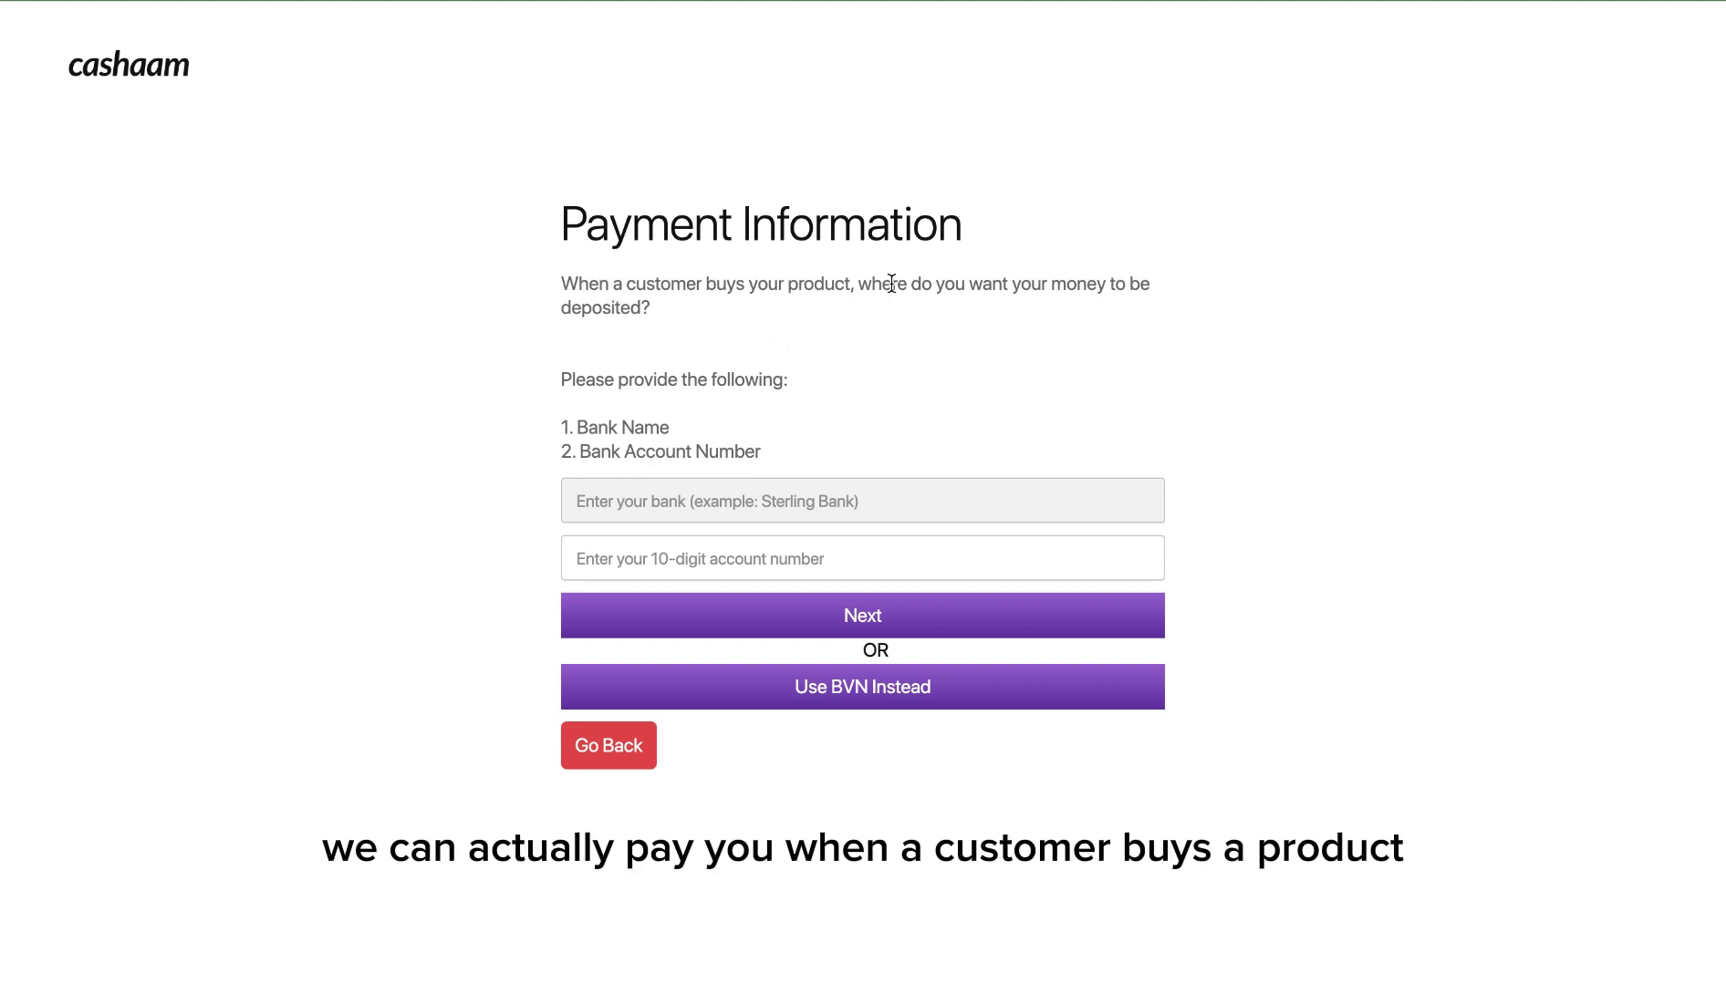
Step: Select Access Bank, fill the saved account number, and confirm the account holder's name
left_click(815, 502)
left_click(657, 573)
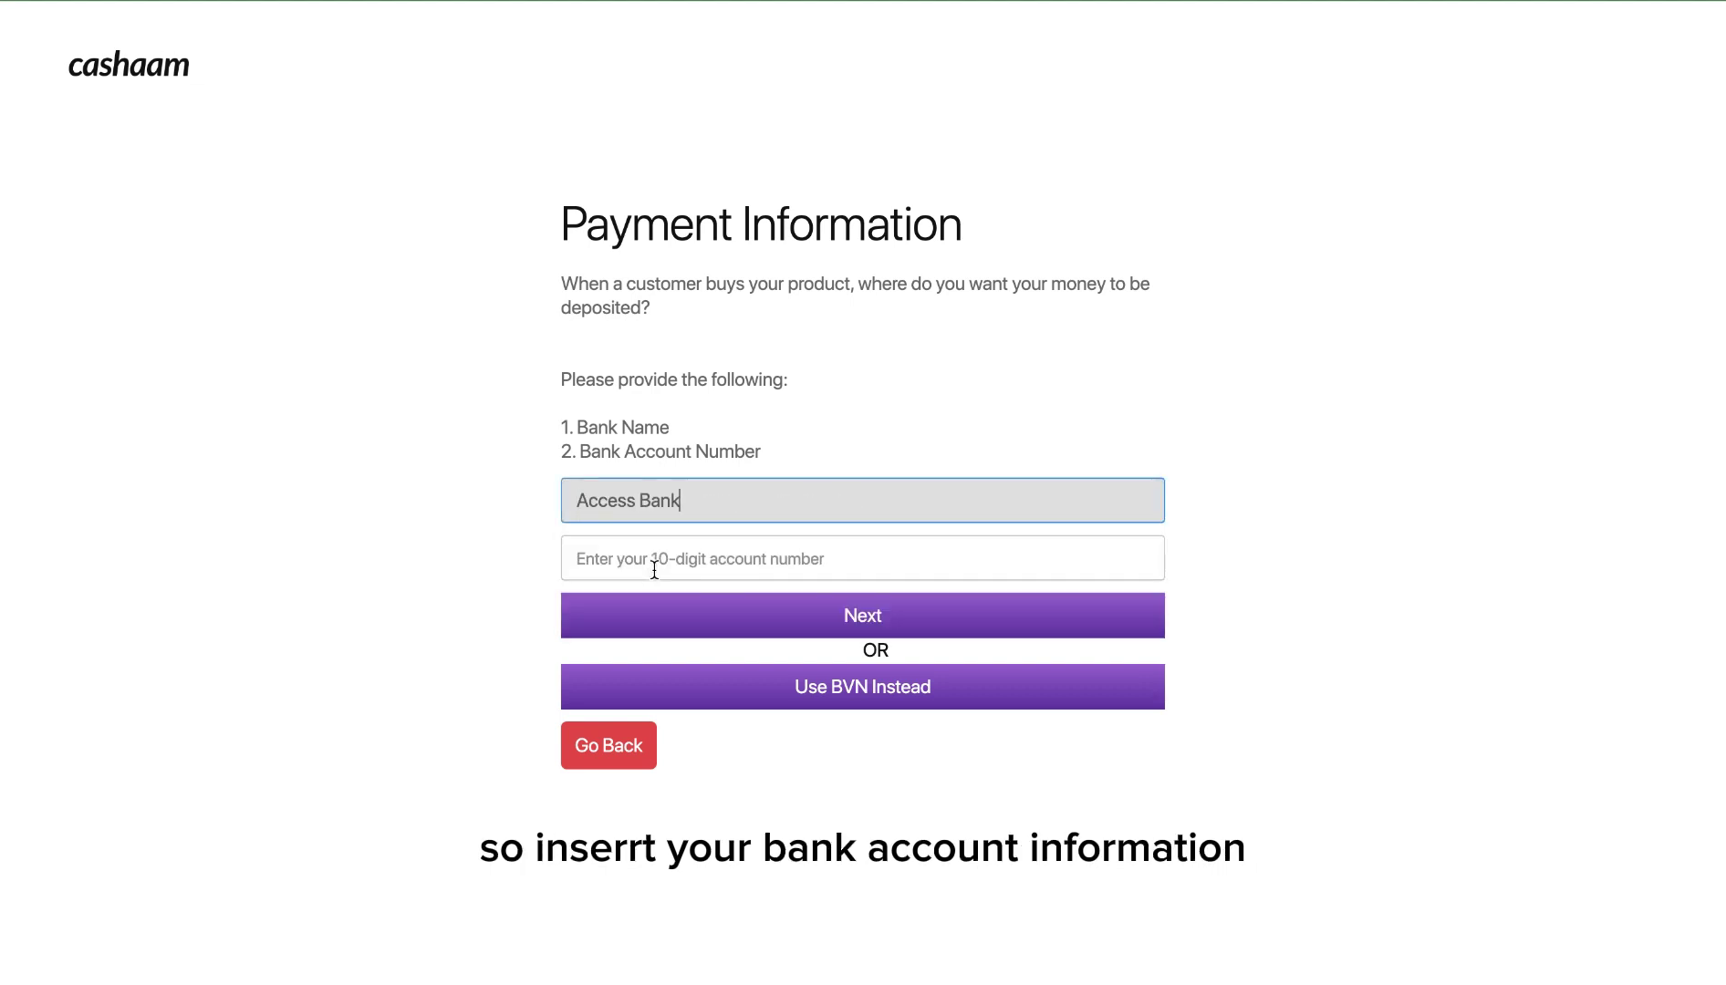
left_click(693, 573)
left_click(761, 621)
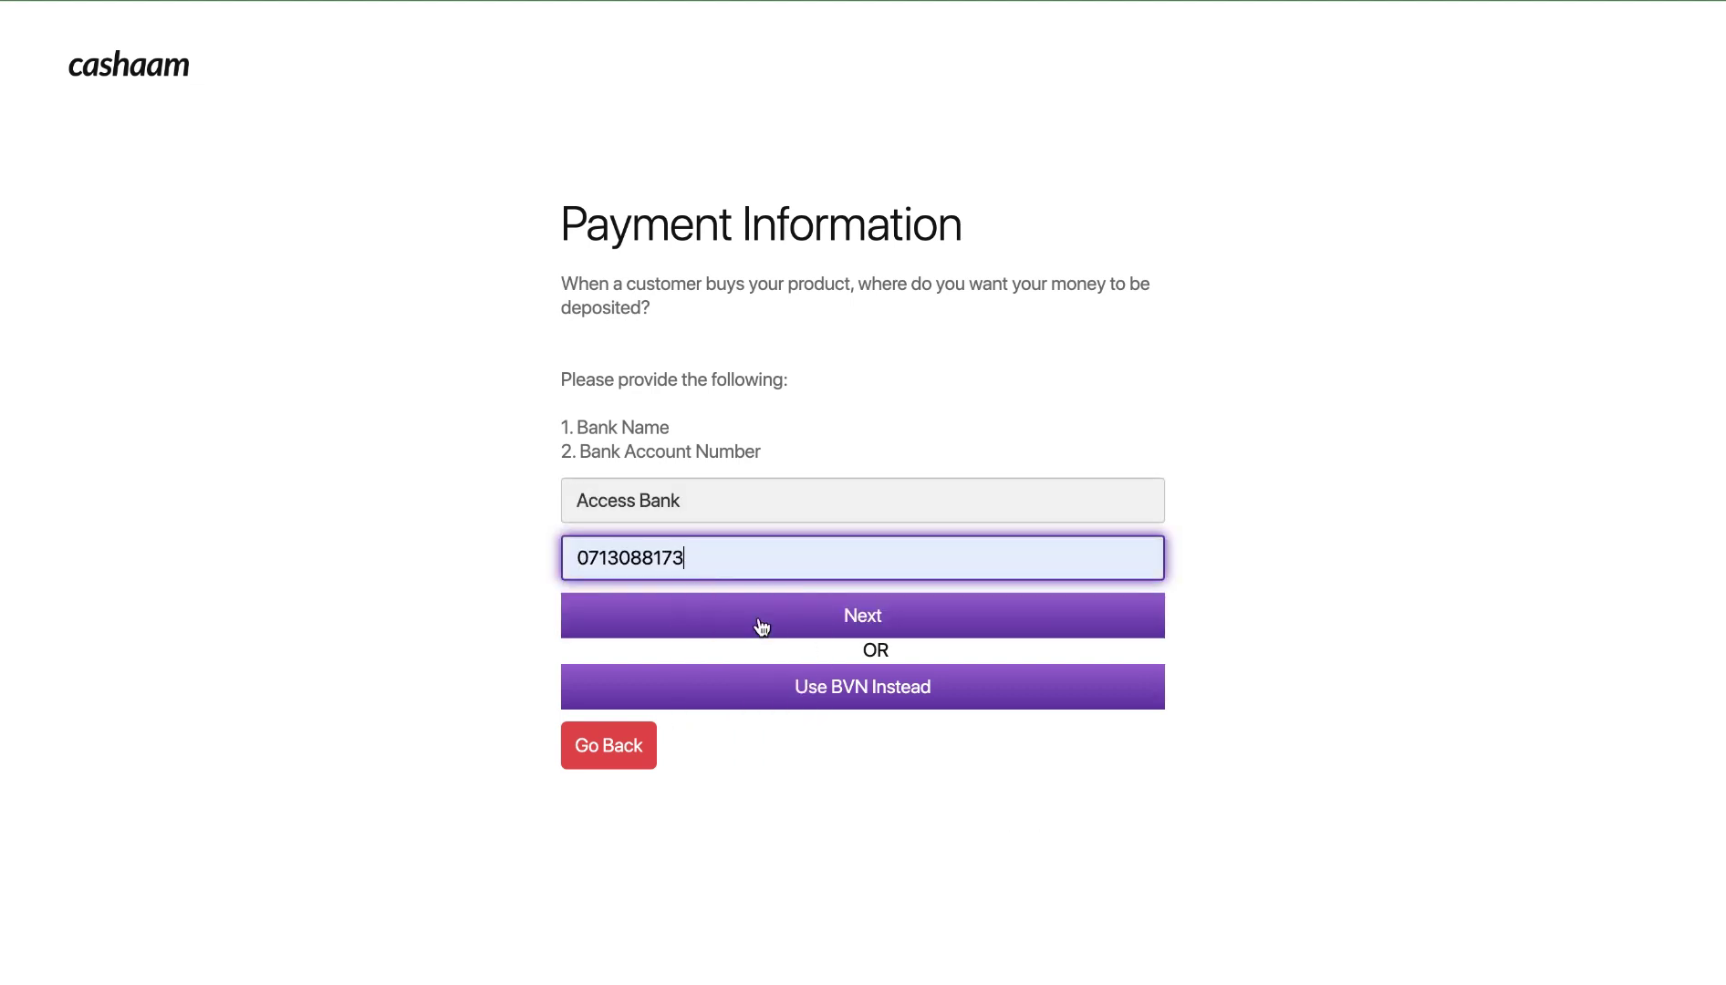
left_click(863, 619)
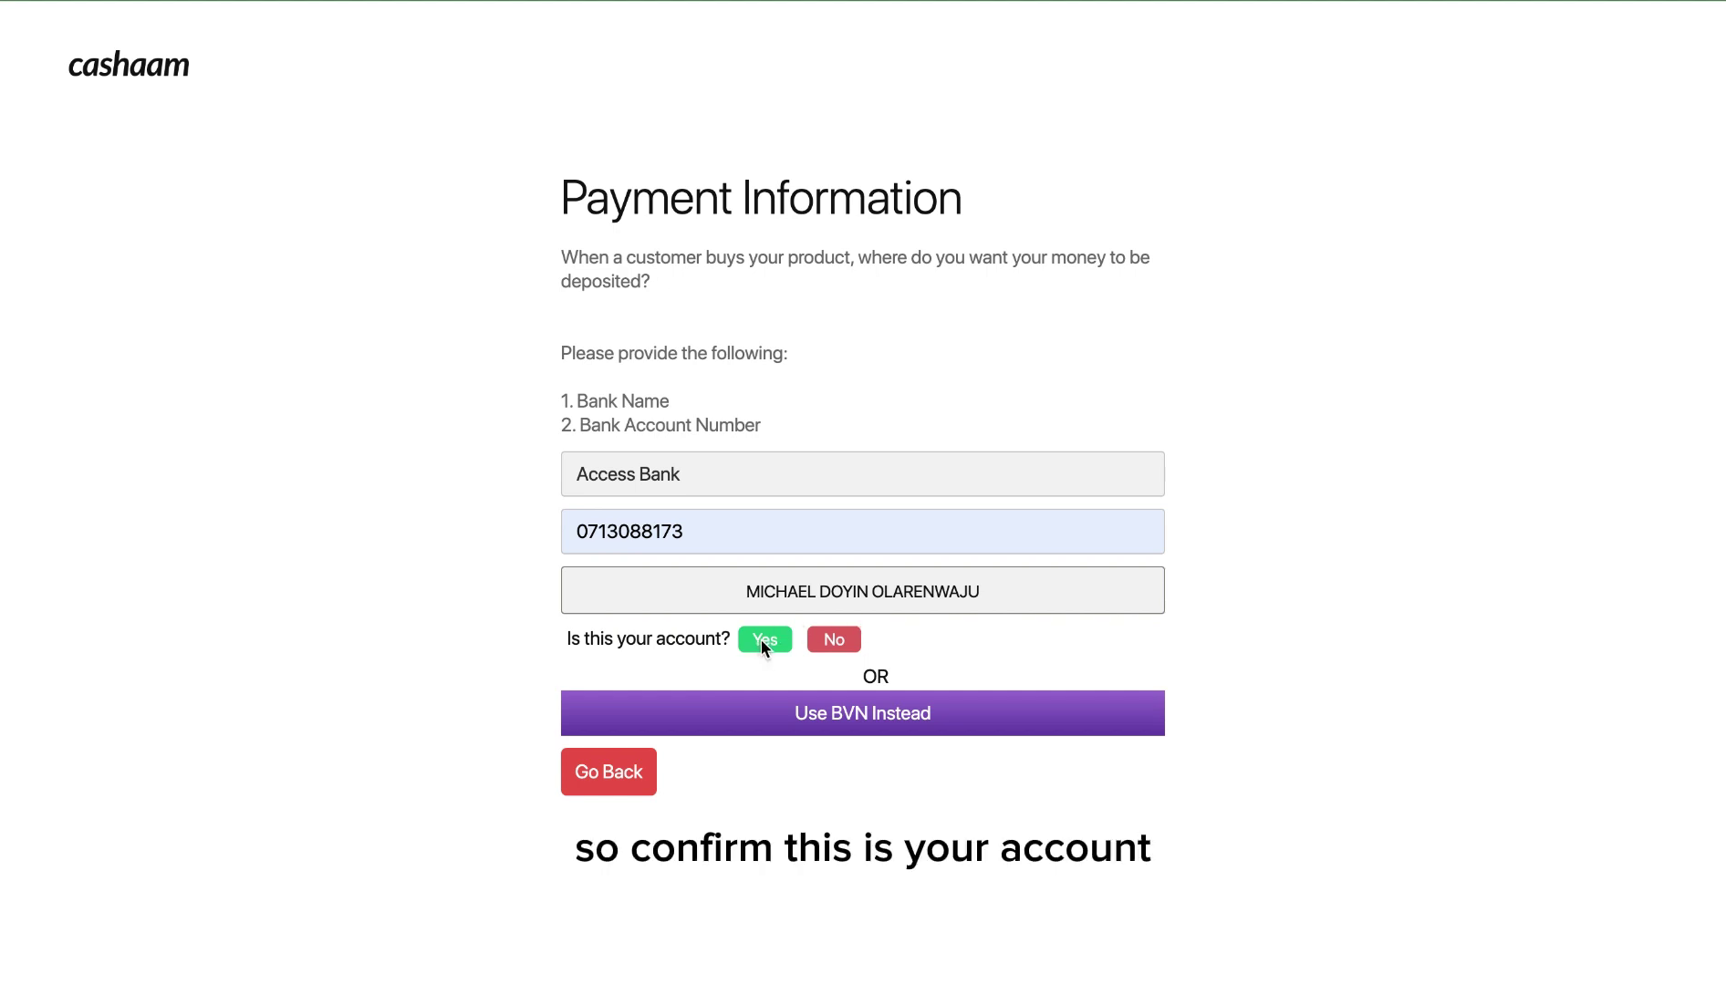
left_click(763, 640)
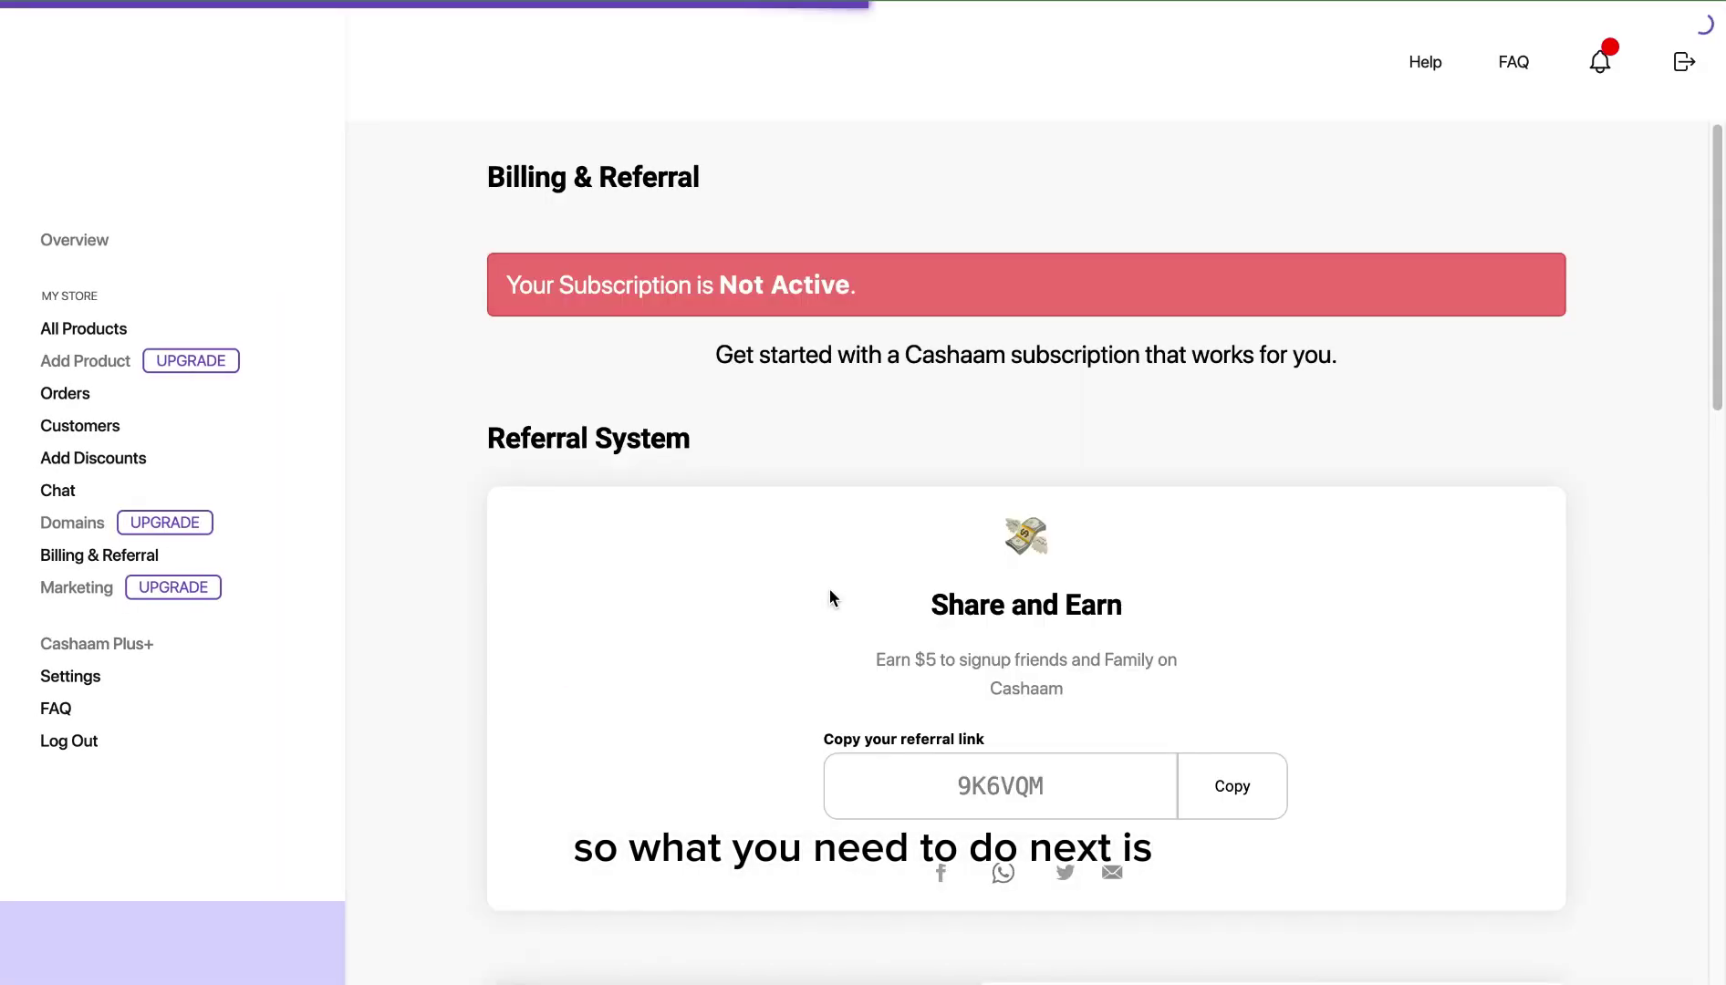
Step: Scroll Billing & Referral to the Basic NGN 6,078/mo and Quarterly NGN 15,210/3mo plans
scroll(829, 588, "down", 4)
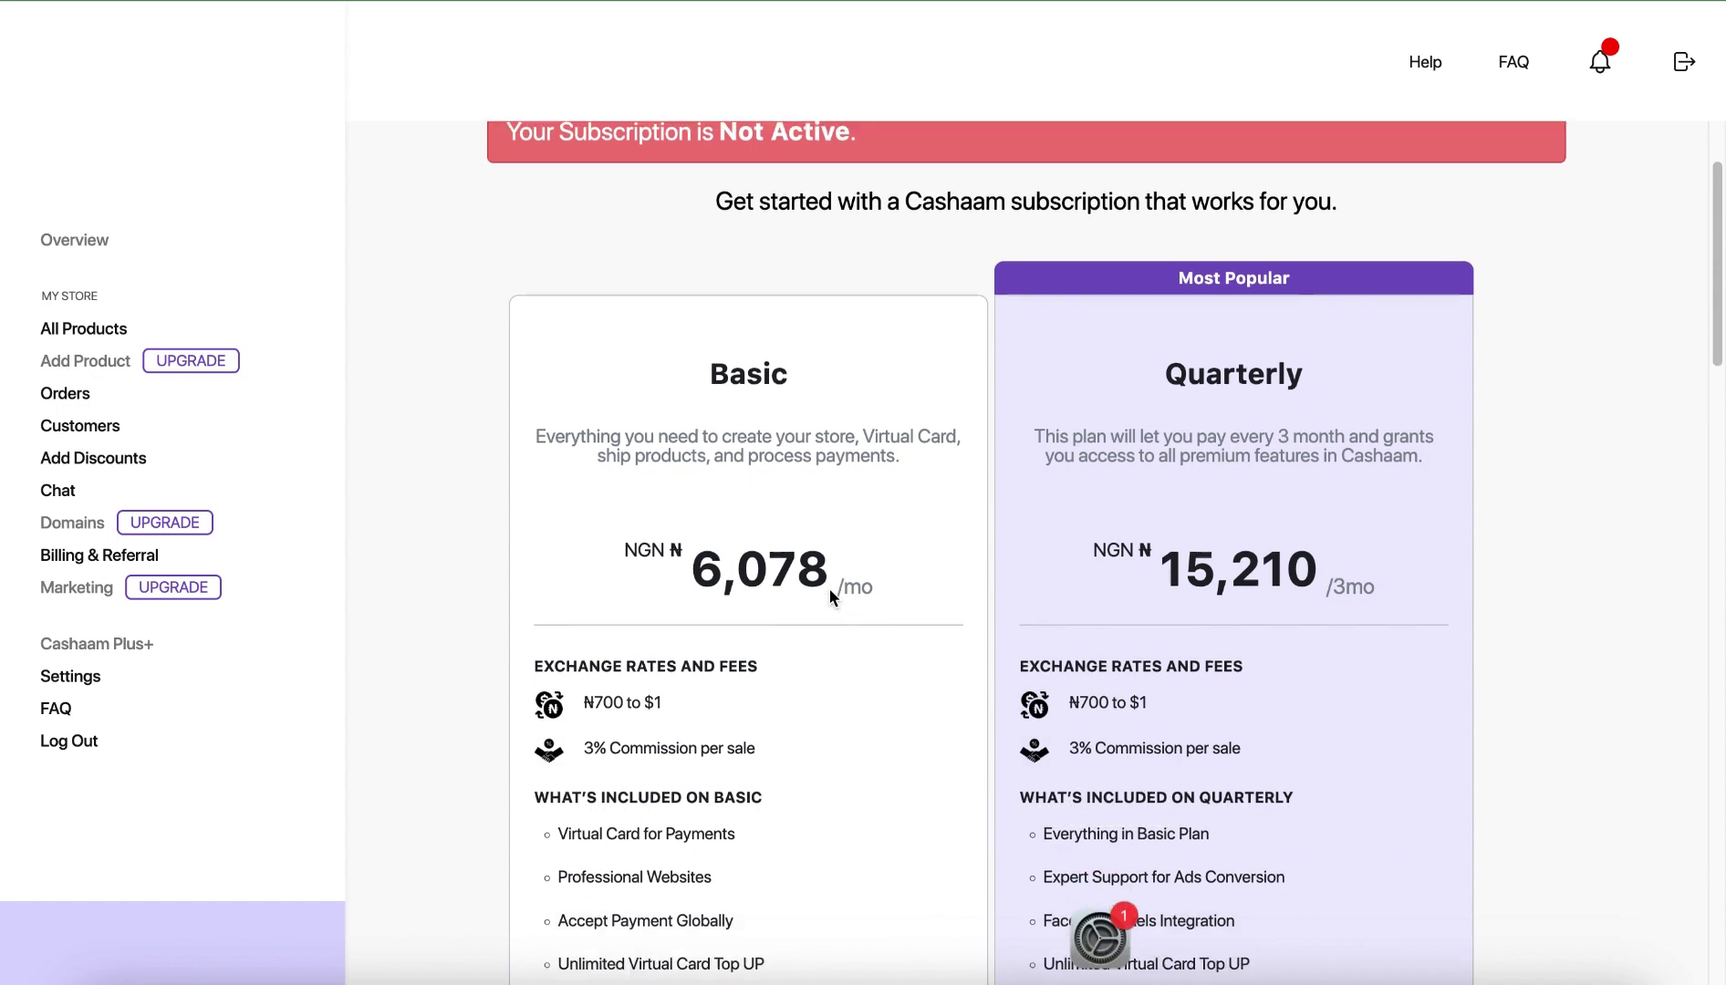
scroll(794, 494, "up", 1)
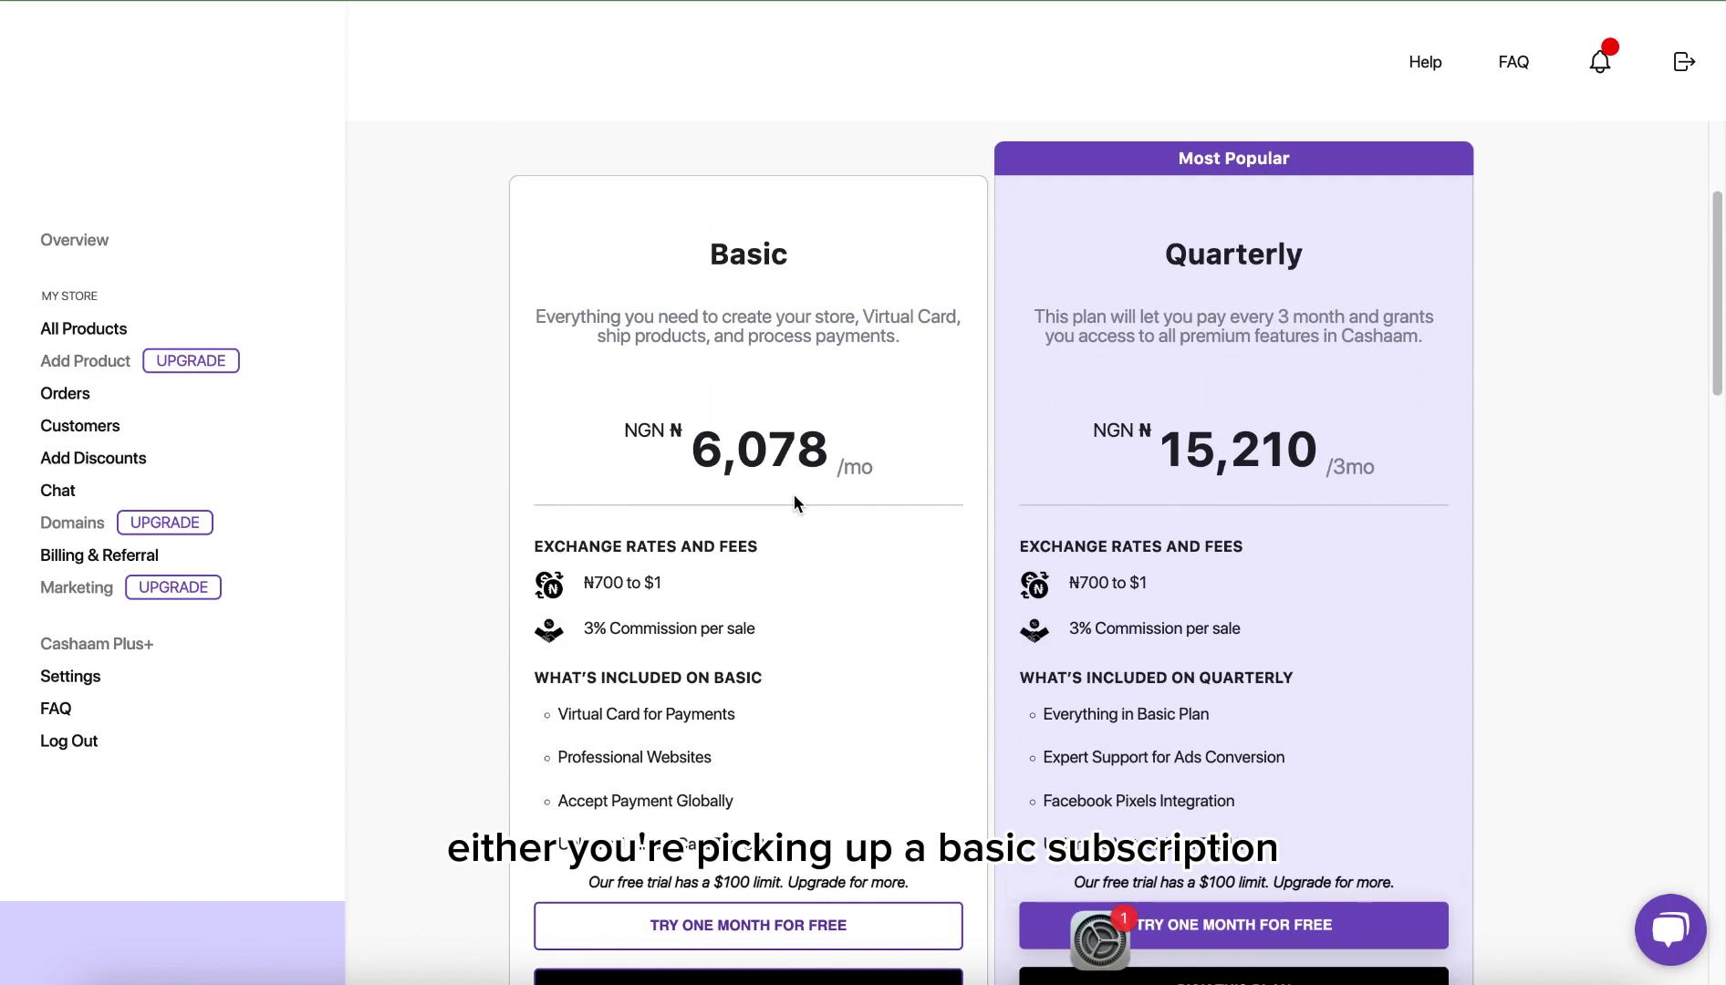
scroll(1203, 561, "down", 2)
scroll(1203, 561, "down", 1)
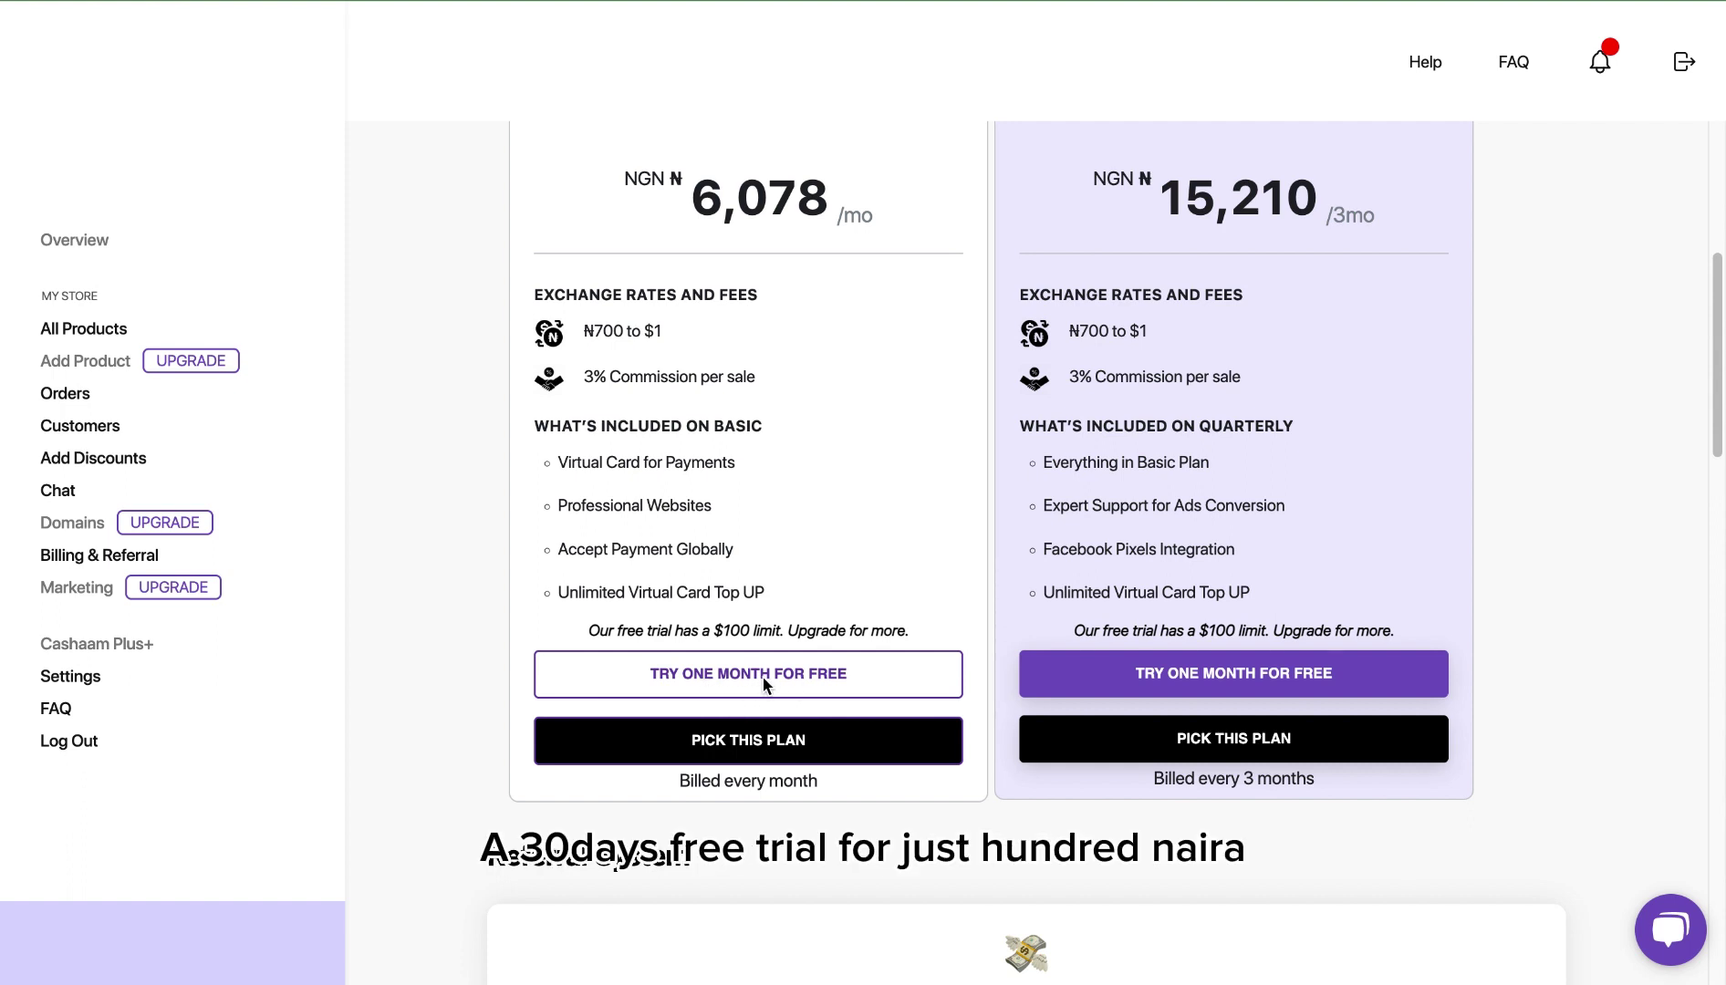
left_click(764, 750)
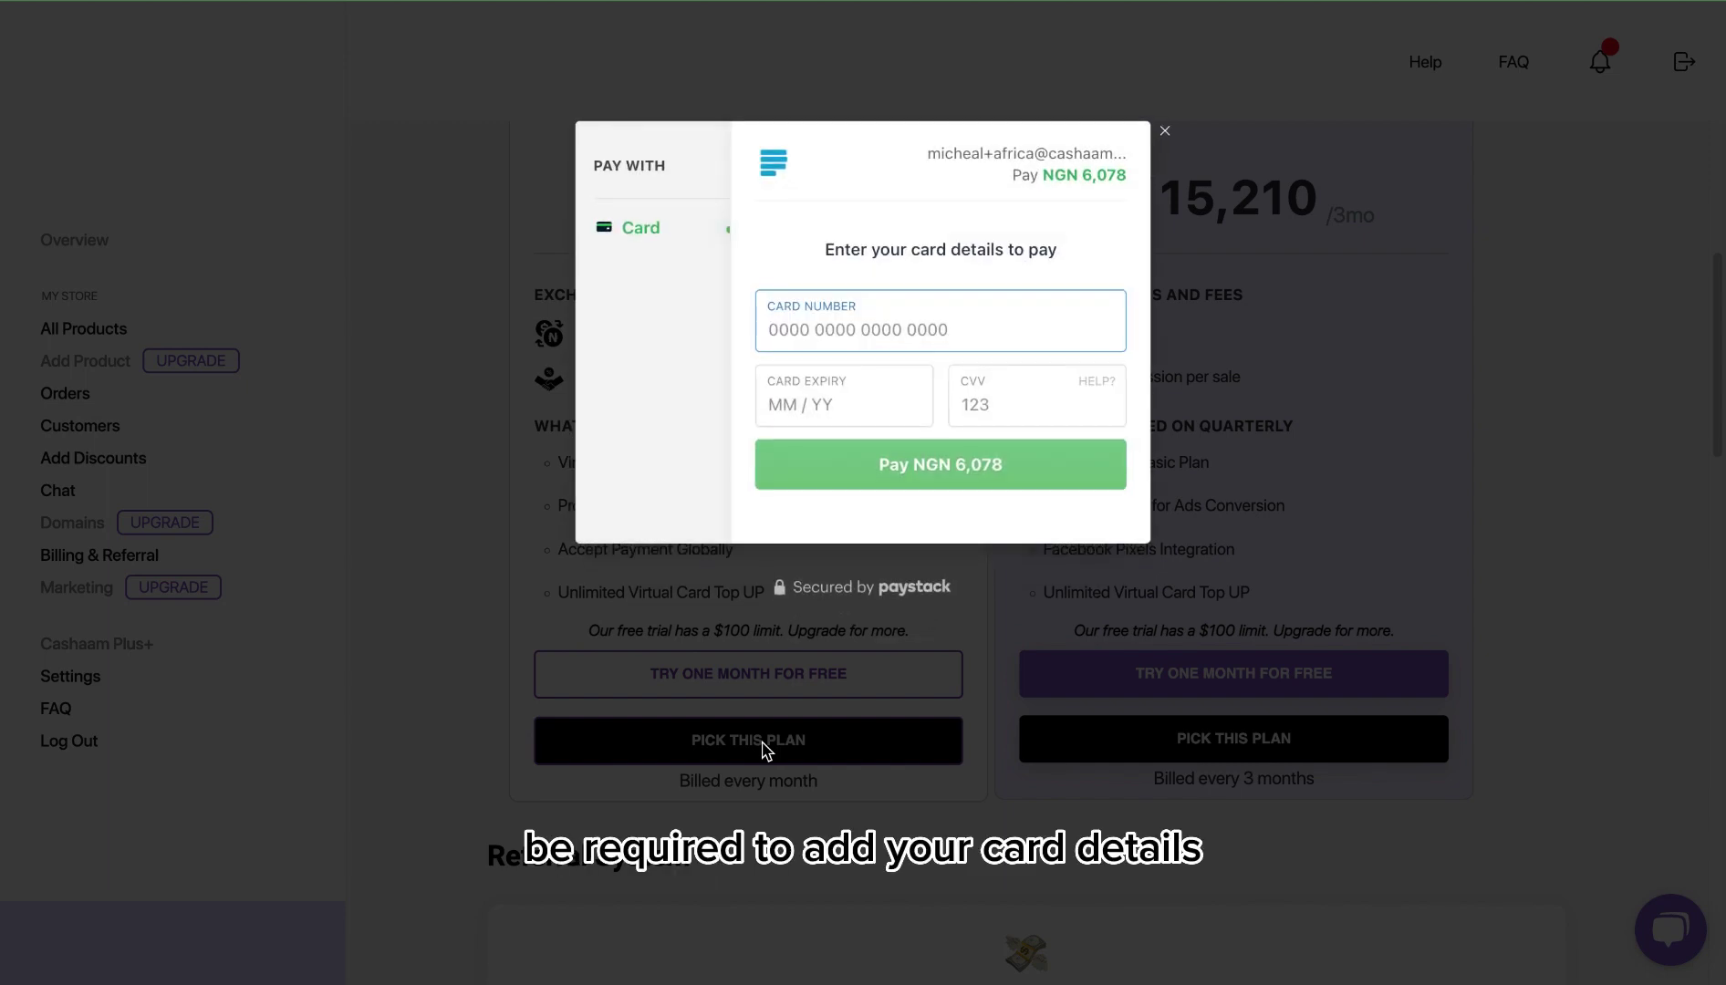
left_click(1165, 133)
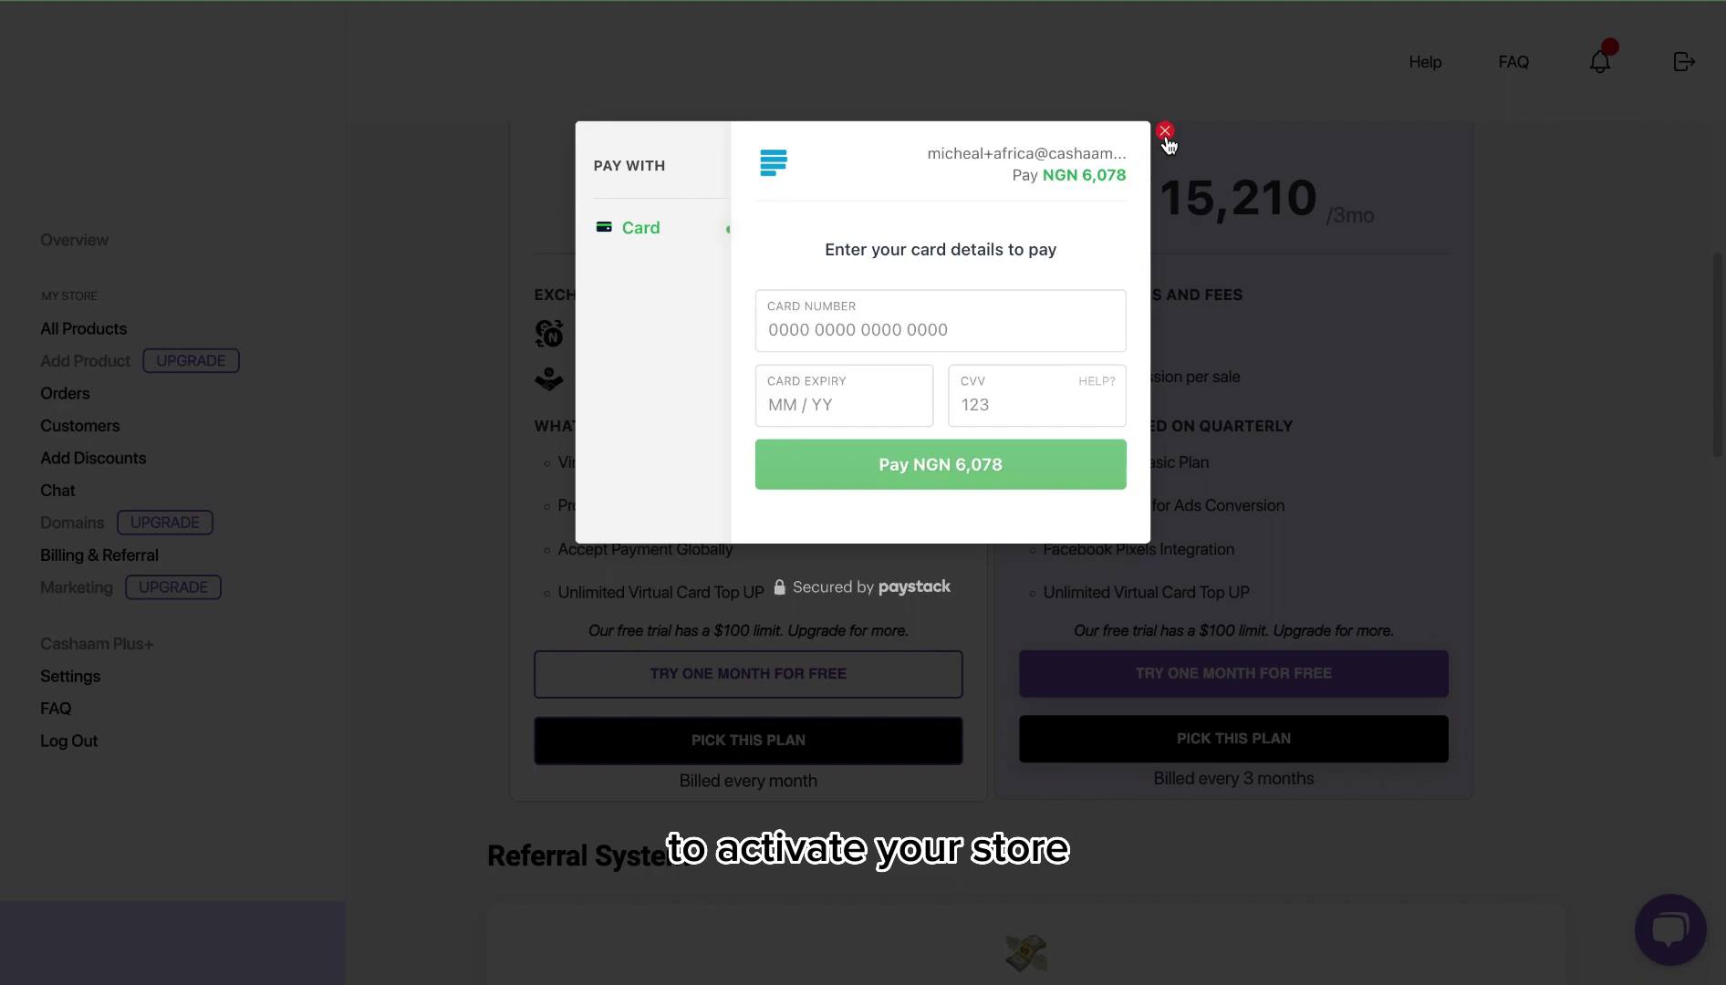
scroll(1018, 346, "up", 2)
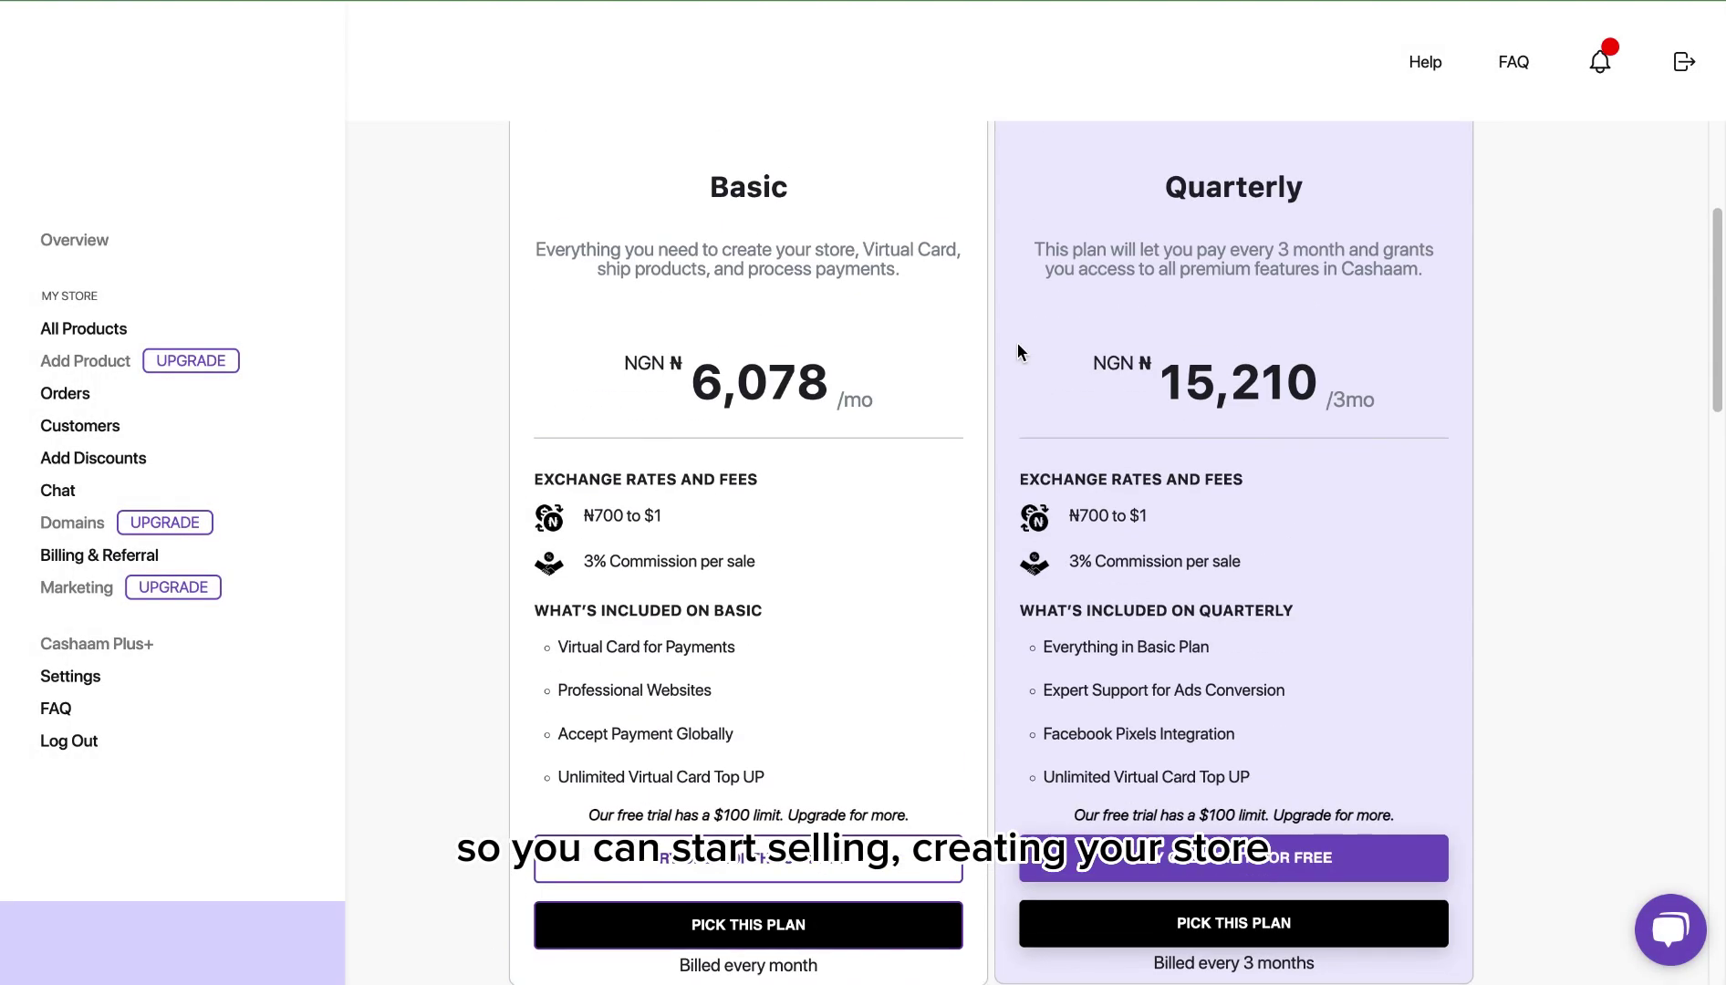
scroll(1018, 345, "down", 1)
scroll(1018, 344, "down", 1)
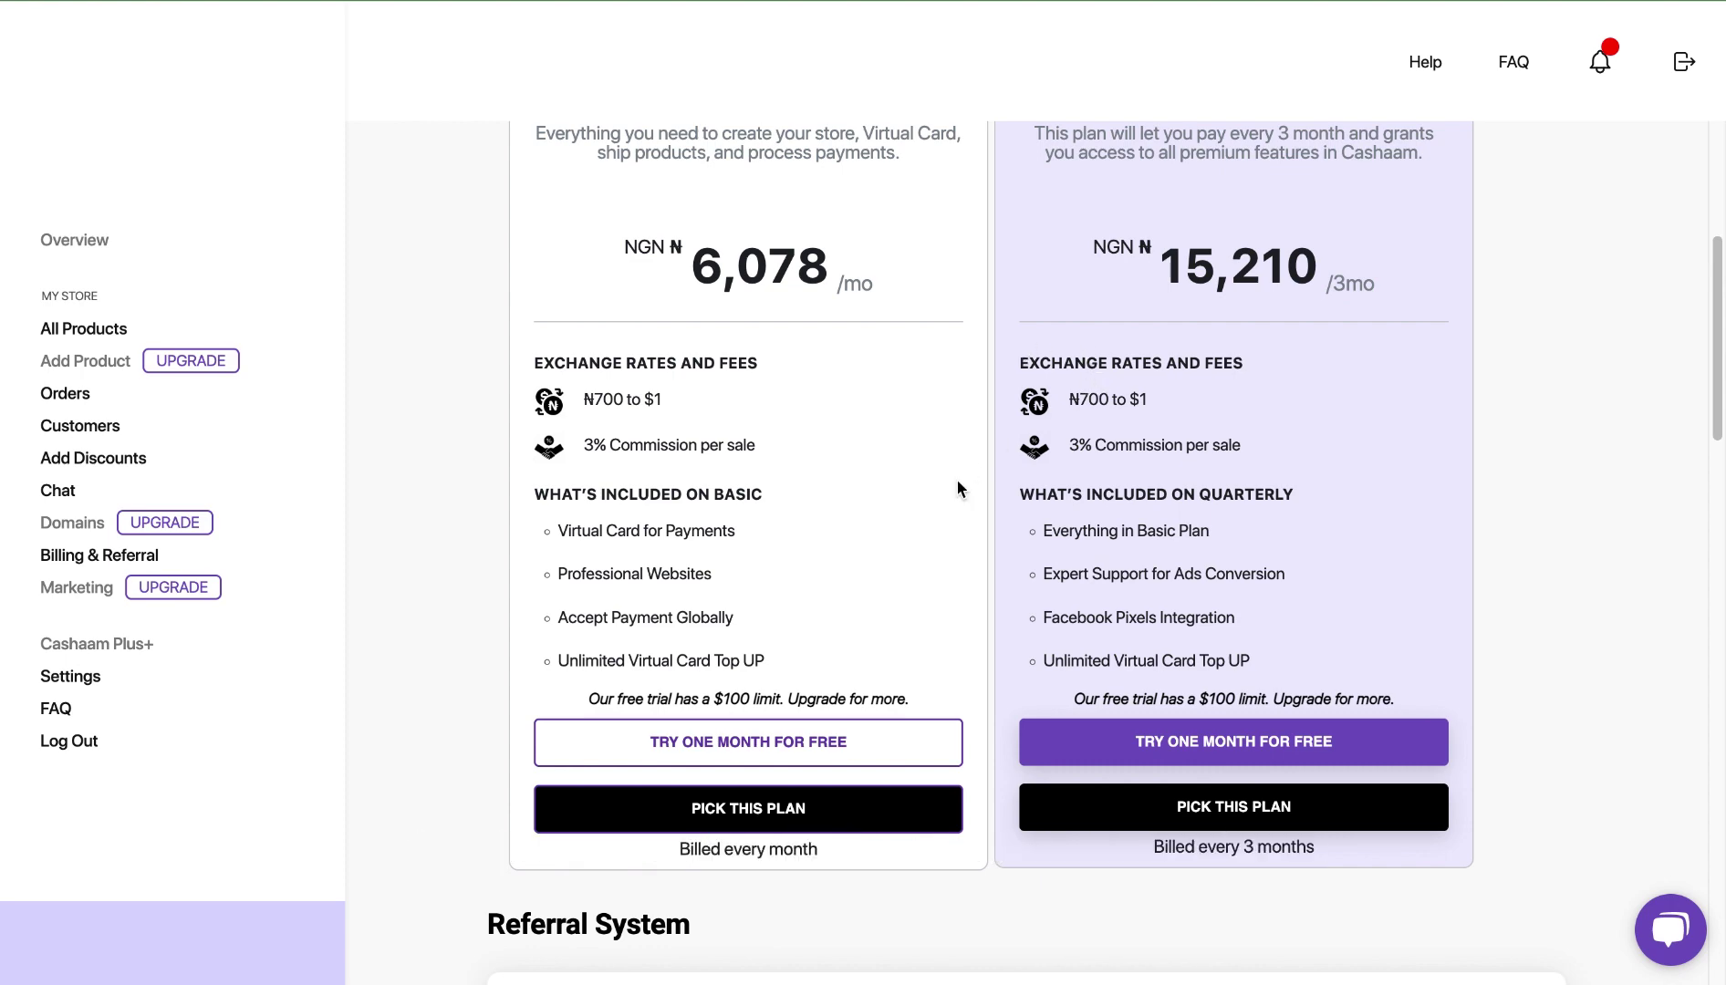
scroll(958, 488, "down", 1)
scroll(956, 488, "up", 1)
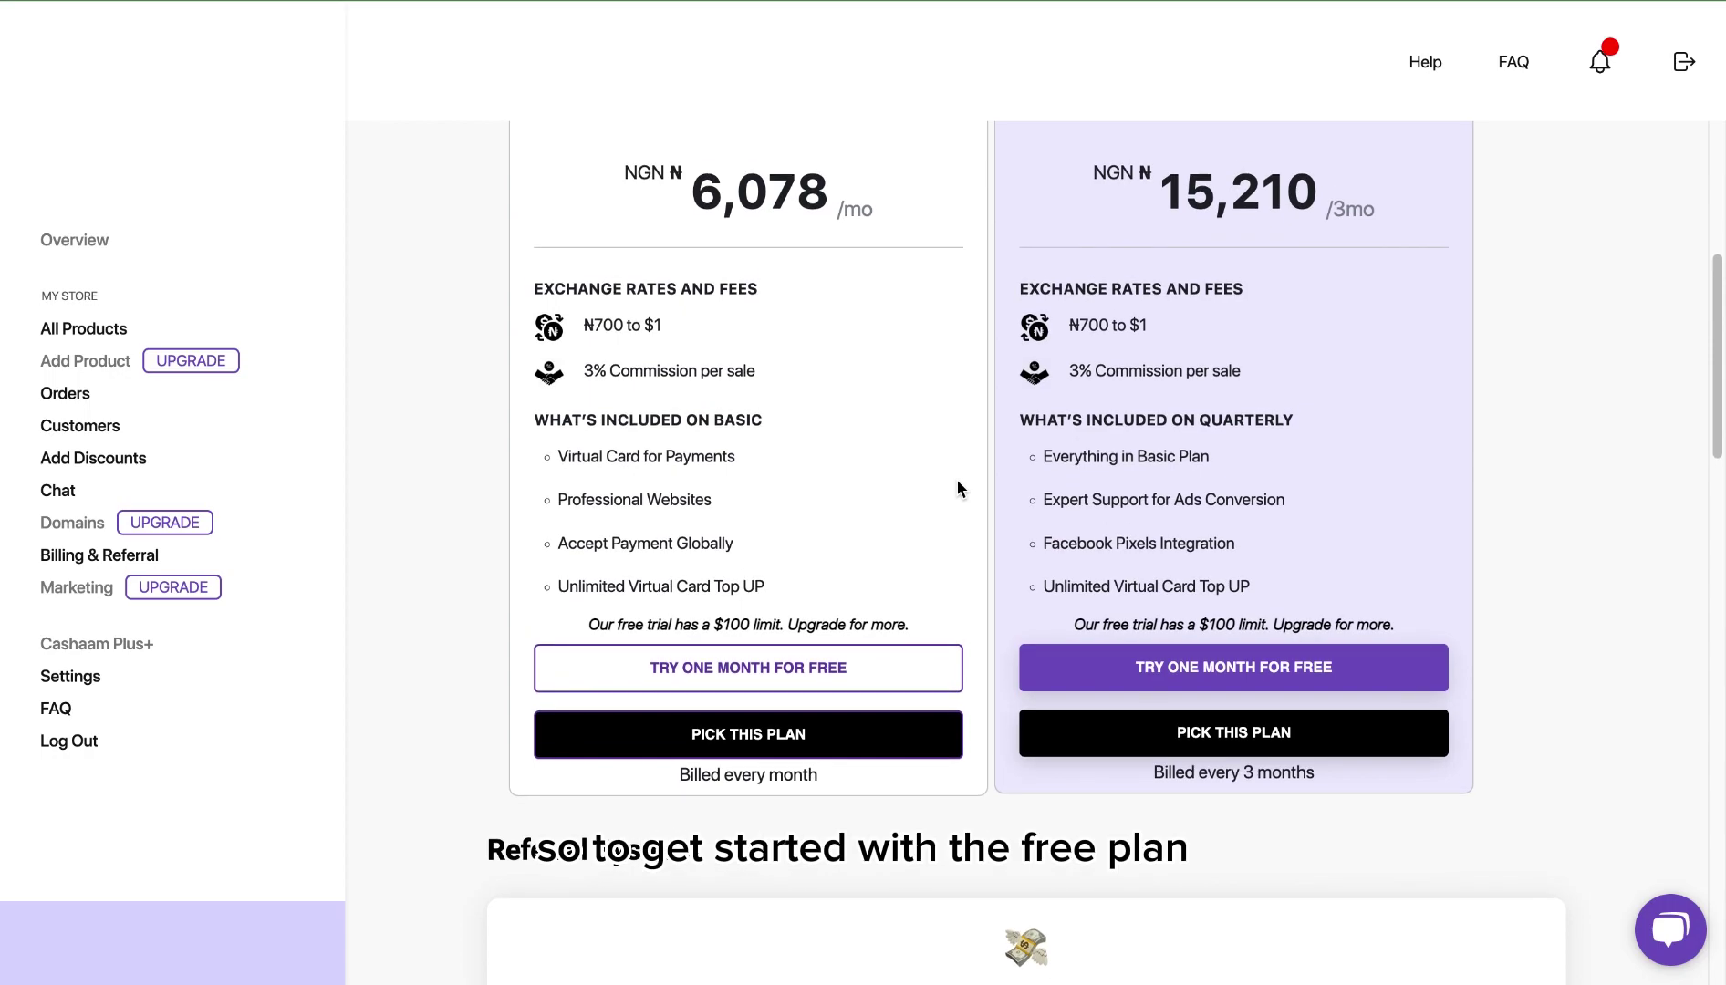
left_click(784, 671)
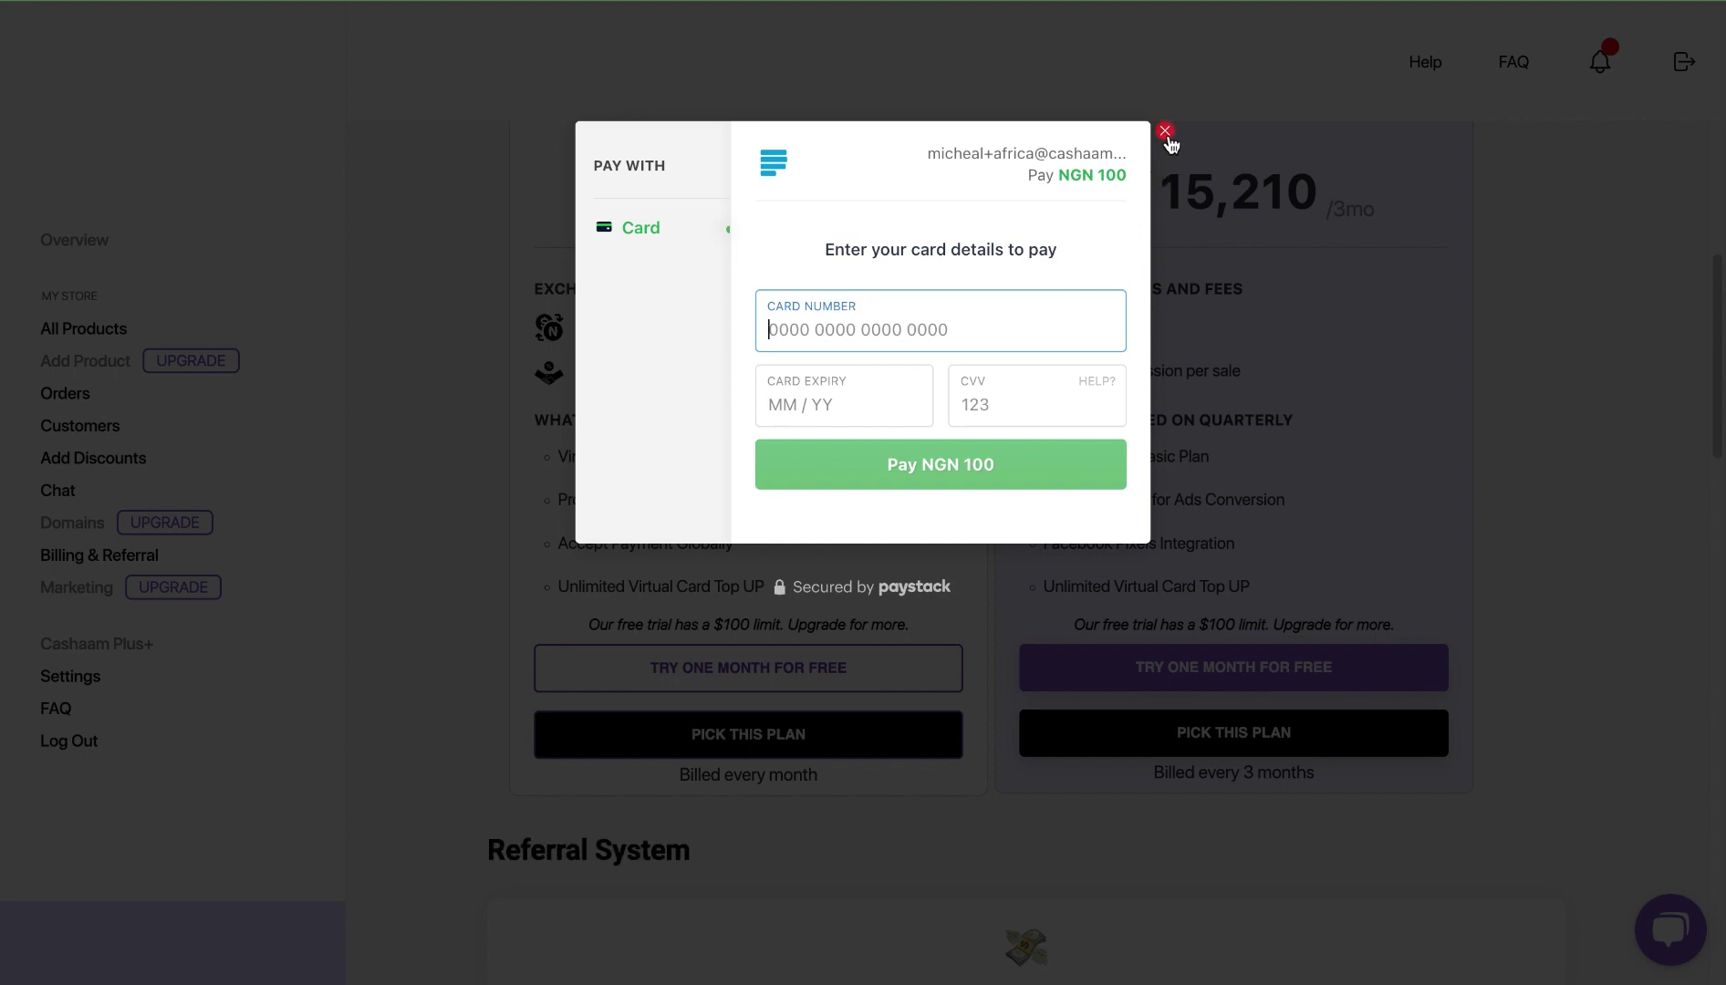
left_click(1166, 133)
scroll(1159, 724, "down", 2)
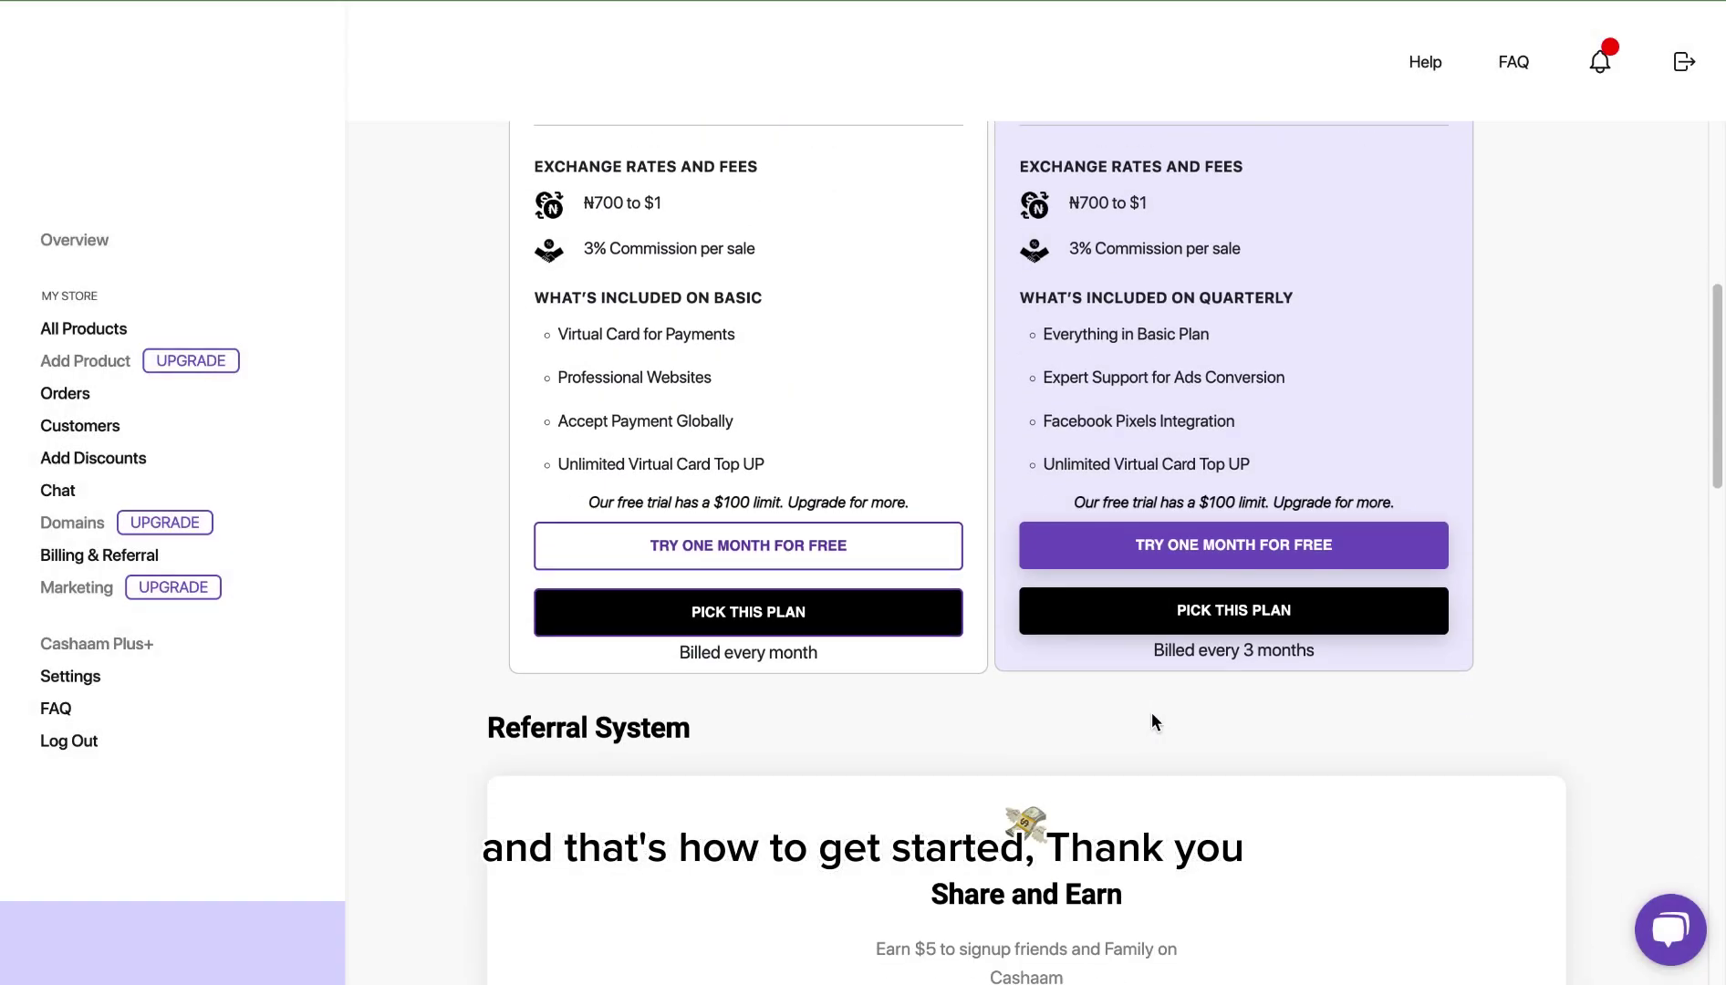